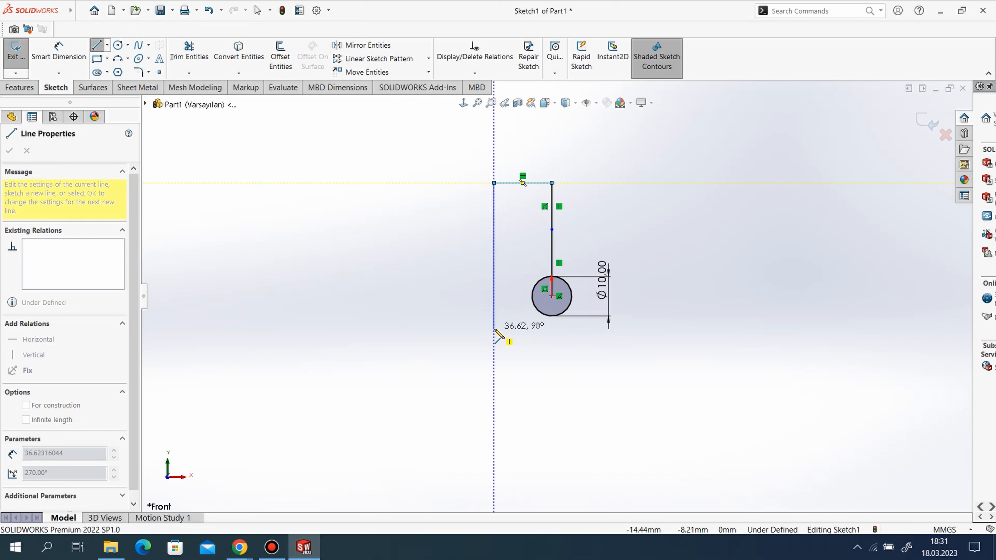
Close the outline around the circle with vertical sides about 37 mm long, two angled lower corners, a horizontal bottom edge and the remaining top line
left_click(494, 329)
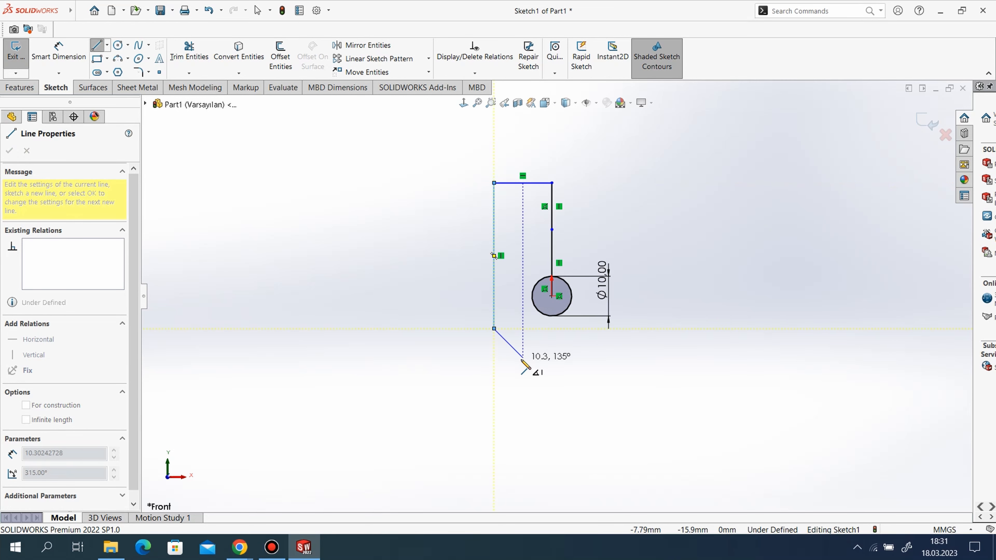
left_click(523, 357)
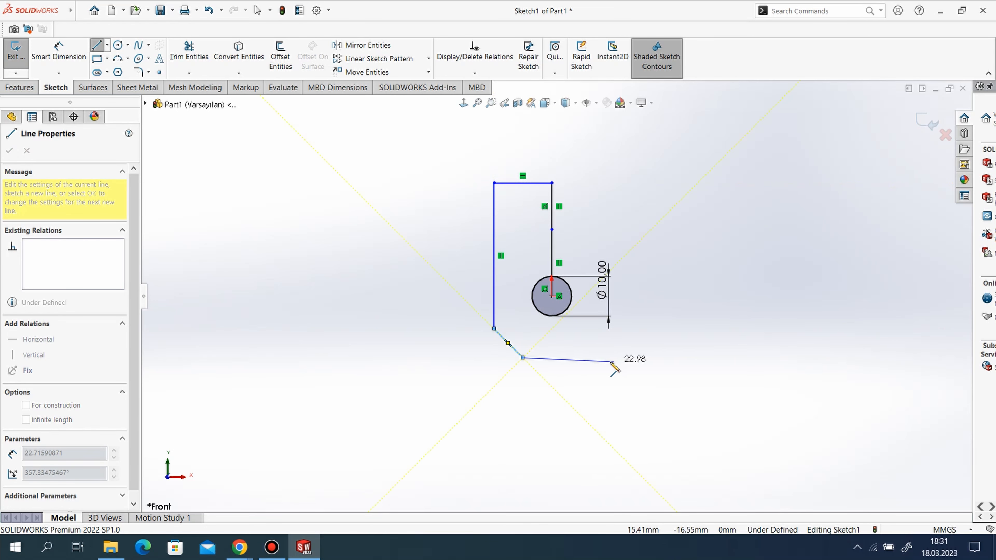
left_click(581, 358)
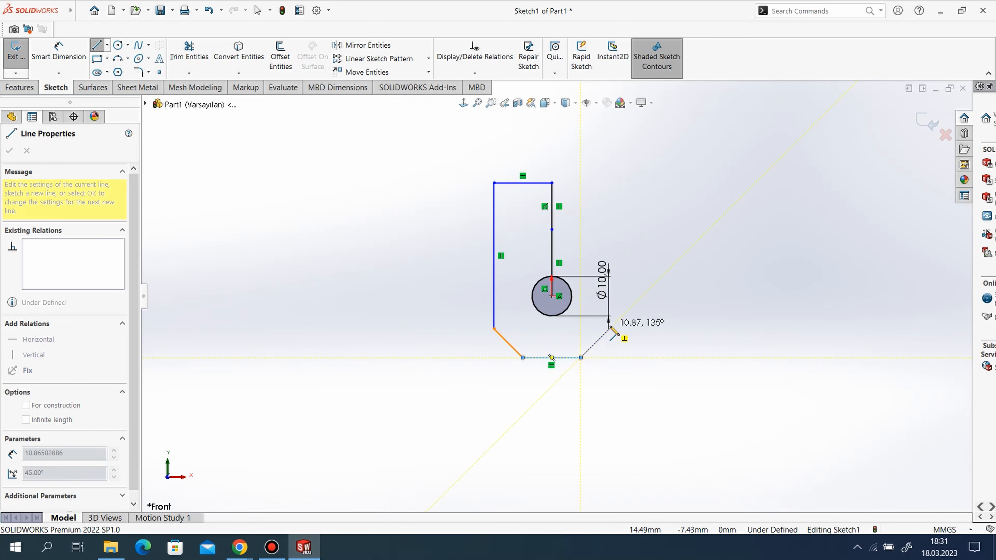
left_click(611, 327)
left_click(610, 183)
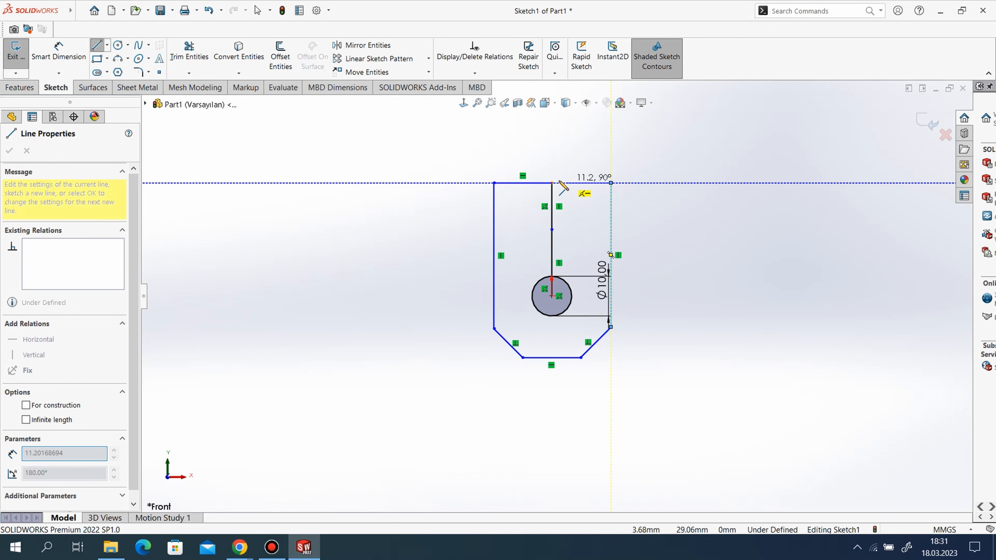
left_click(552, 182)
right_click(376, 155)
left_click(386, 162)
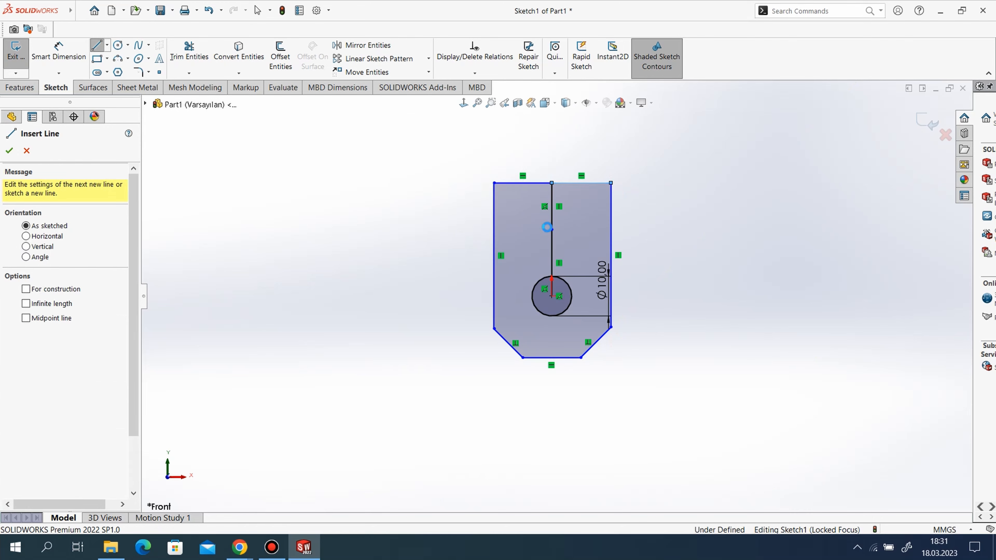
Convert the two vertical centre lines between the circle and the top edge into construction lines
right_click(553, 202)
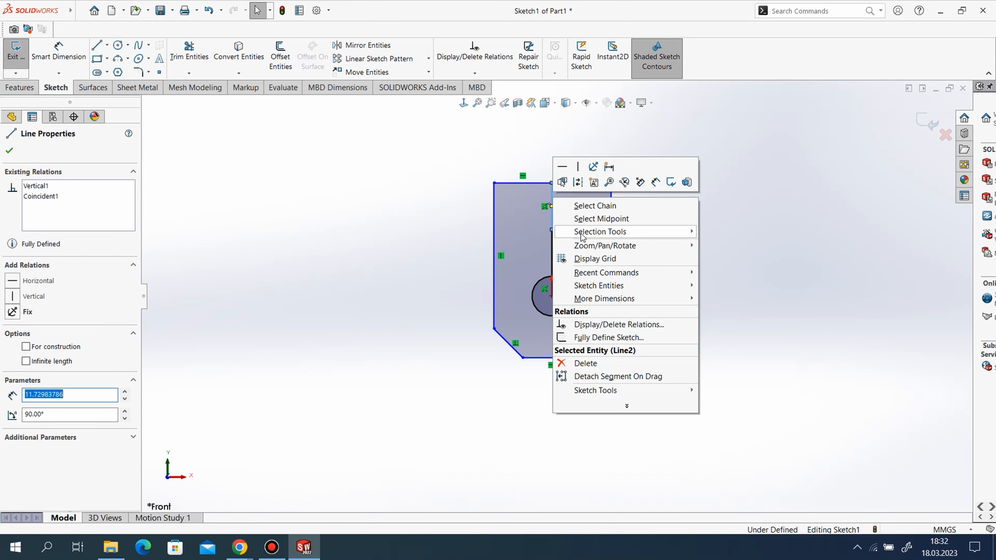
left_click(576, 185)
right_click(550, 238)
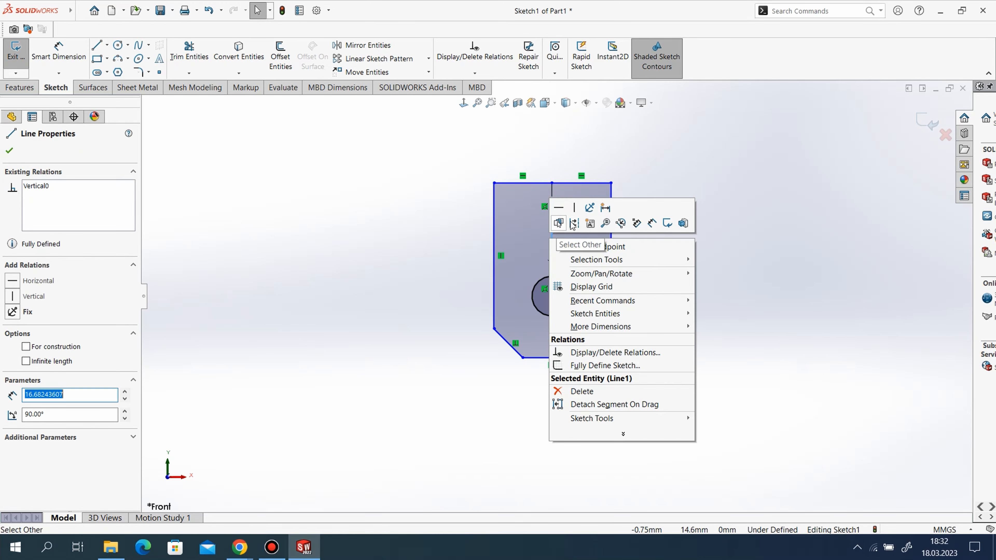
left_click(574, 225)
Draw a circle centred on the shared endpoint of the two construction lines and set its diameter to 6 mm
left_click(118, 44)
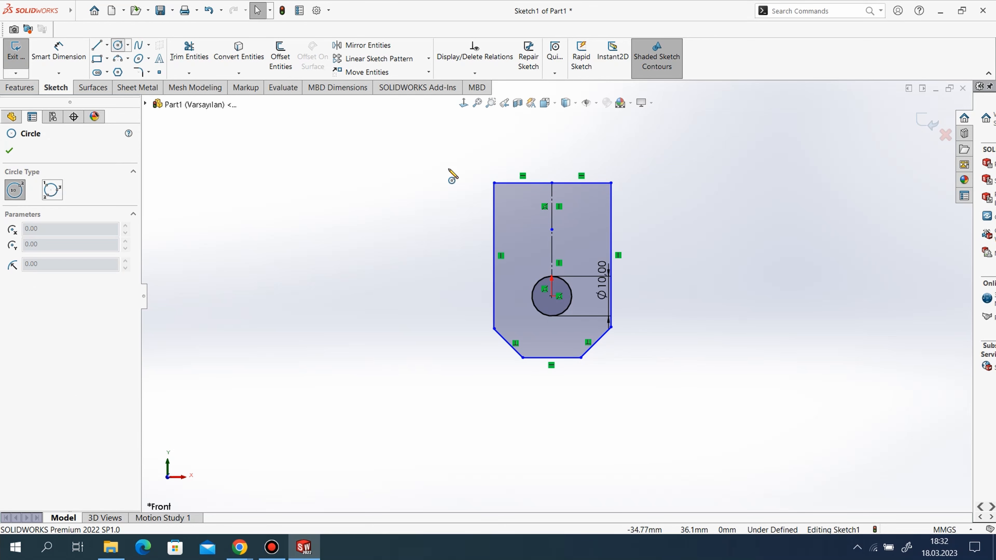
left_click(552, 230)
left_click(564, 234)
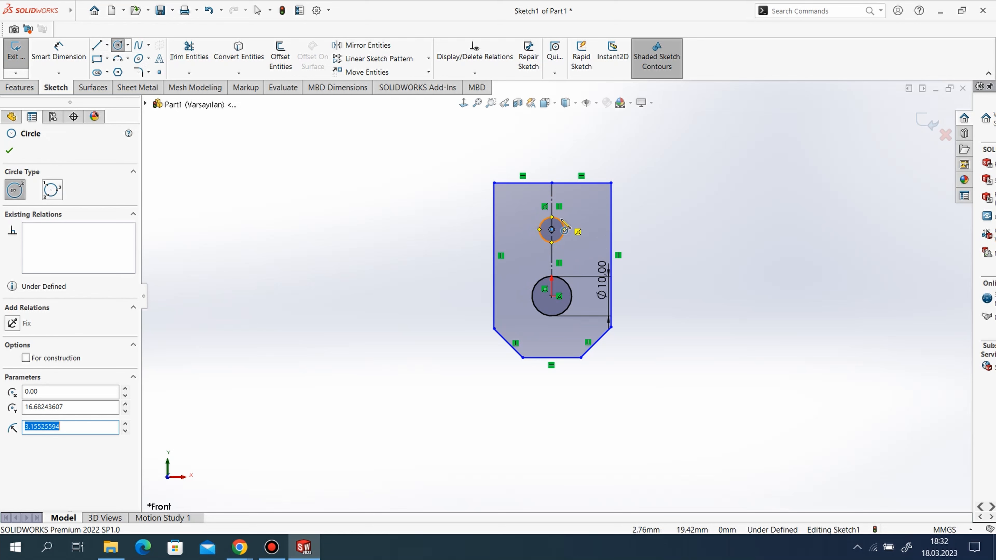
left_click(59, 48)
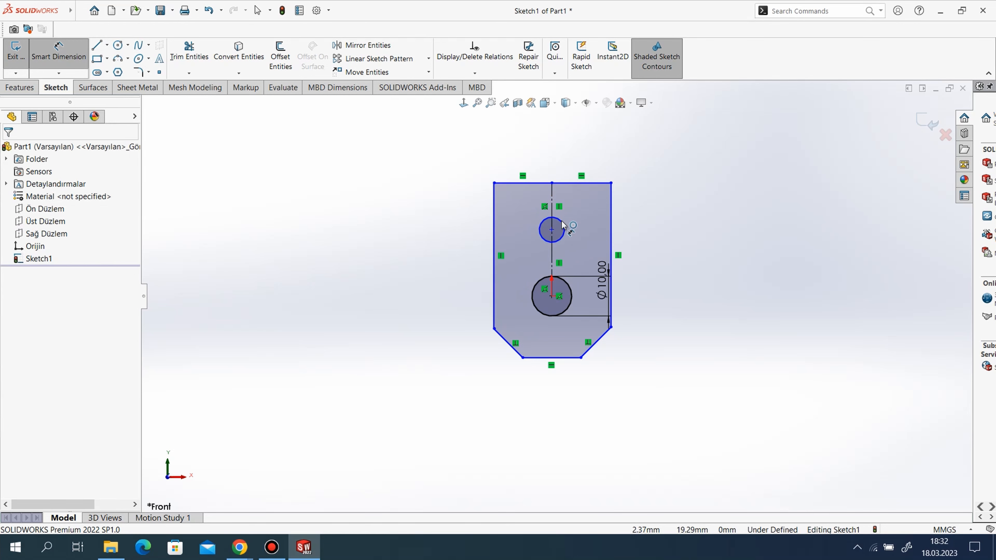
left_click(564, 229)
left_click(580, 229)
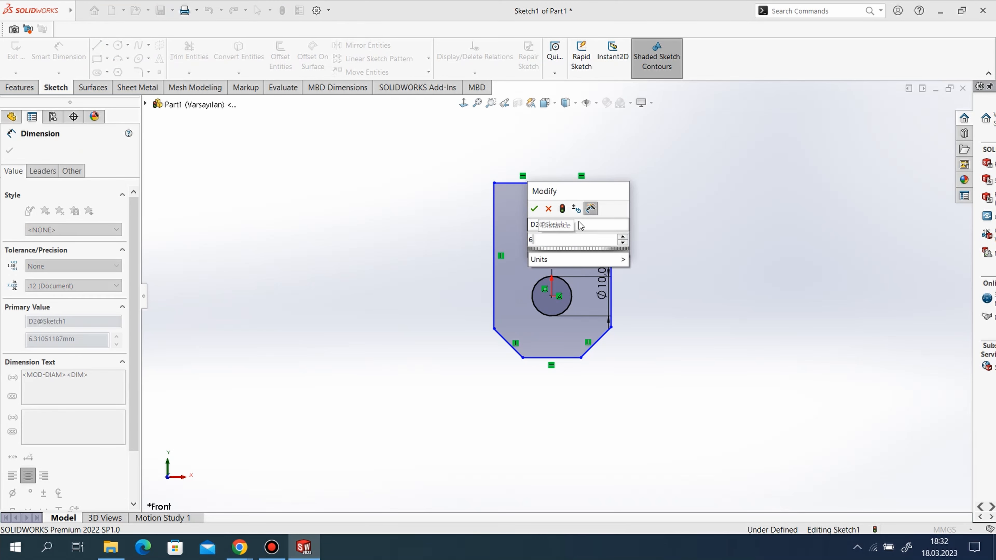
type("6")
key("Return")
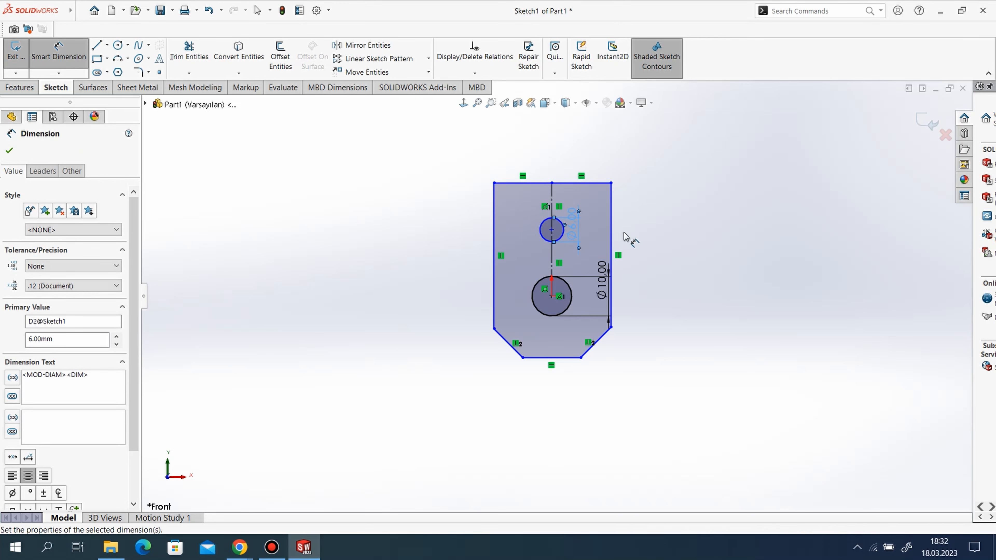
Dimension the overall height between the outline's top and bottom edges as 30 mm
left_click(599, 183)
left_click(562, 357)
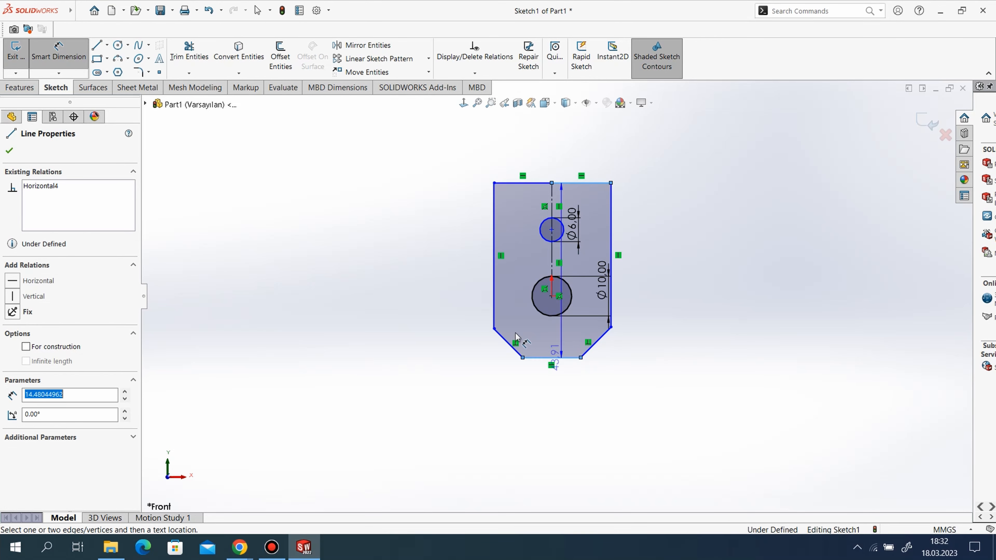
left_click(446, 287)
type("30")
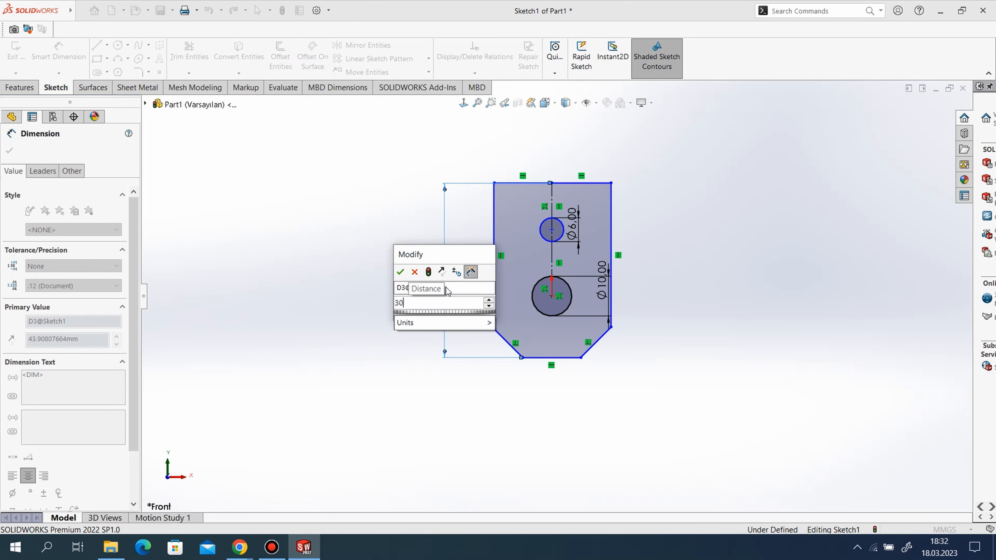
key("Return")
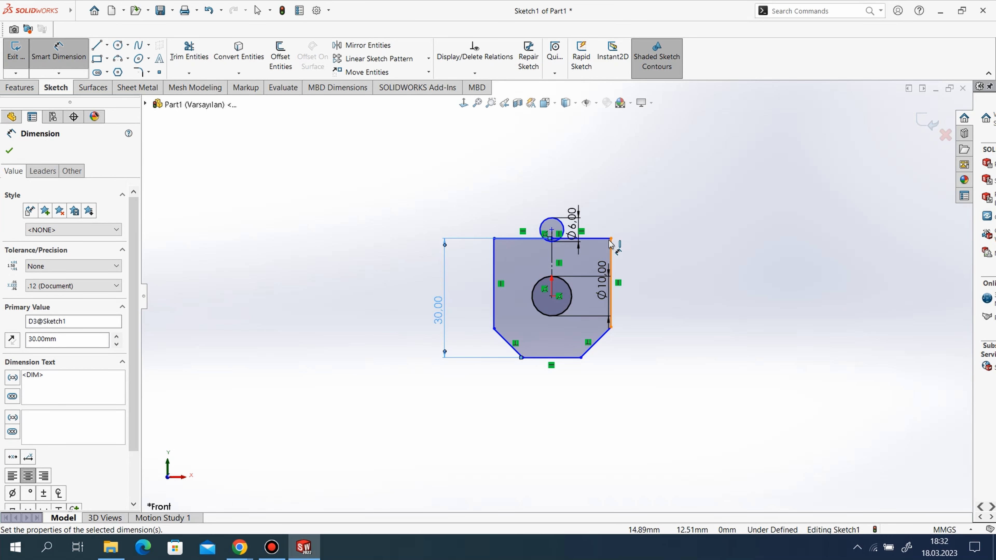
Dimension the vertical distance from the large circle's centre at the origin to the top edge as 20 mm
left_click(551, 296)
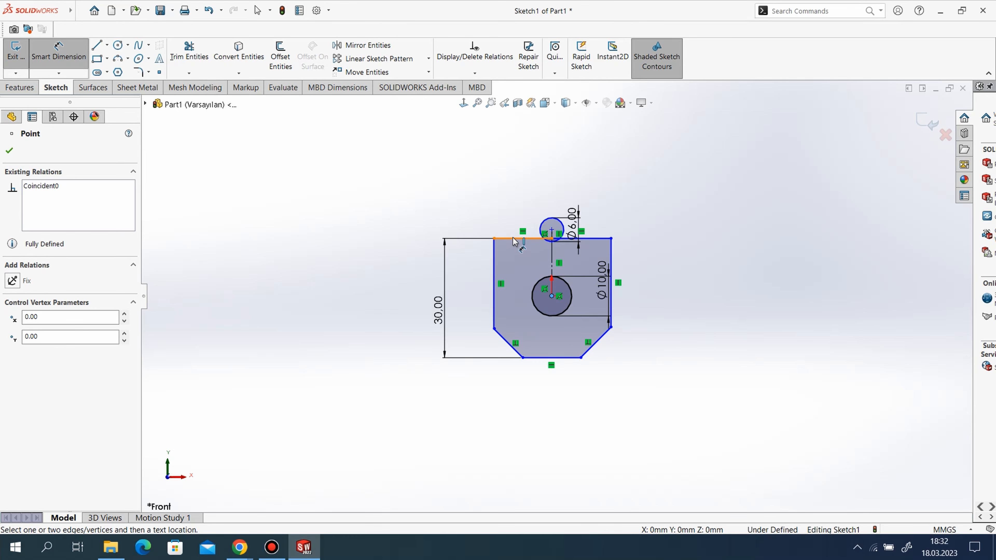
left_click(514, 239)
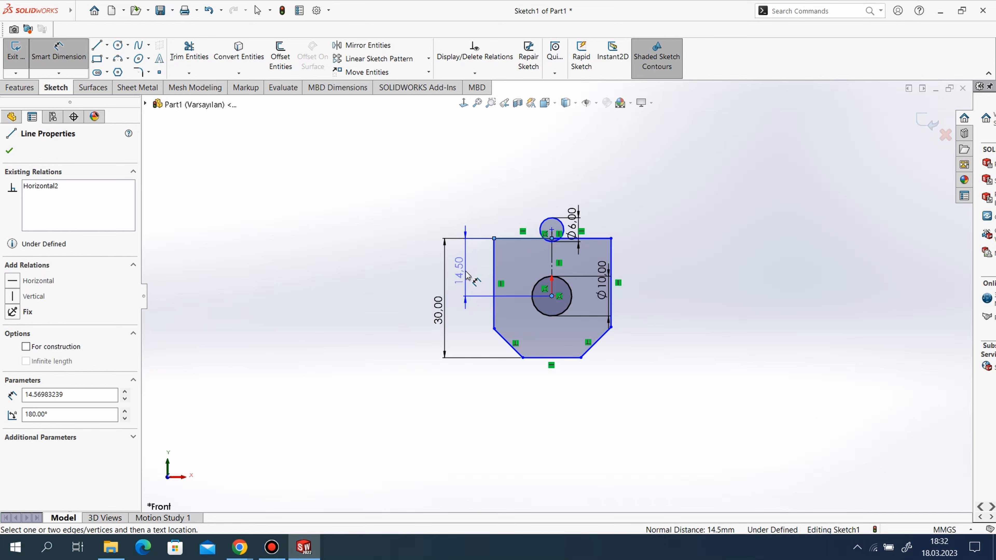
left_click(467, 276)
type("20")
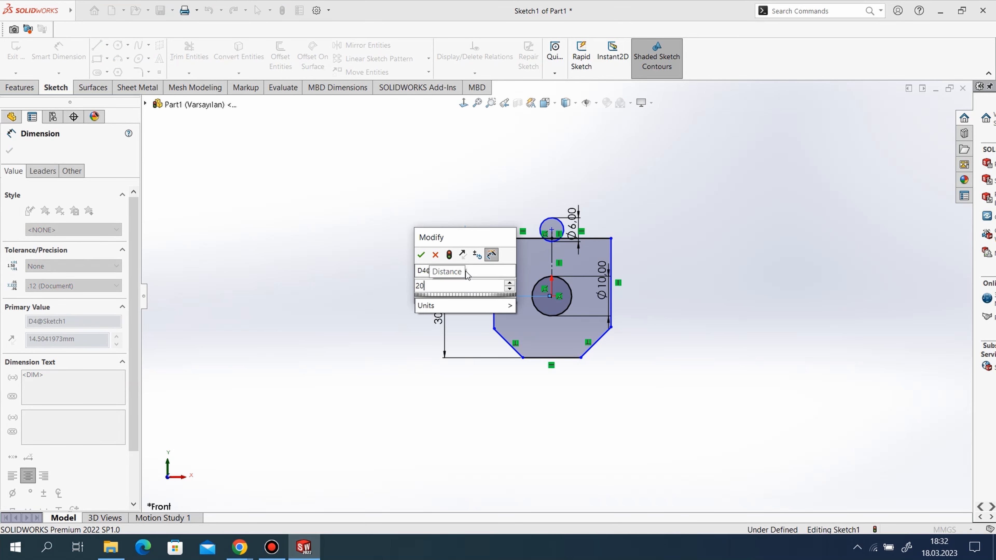
key("Return")
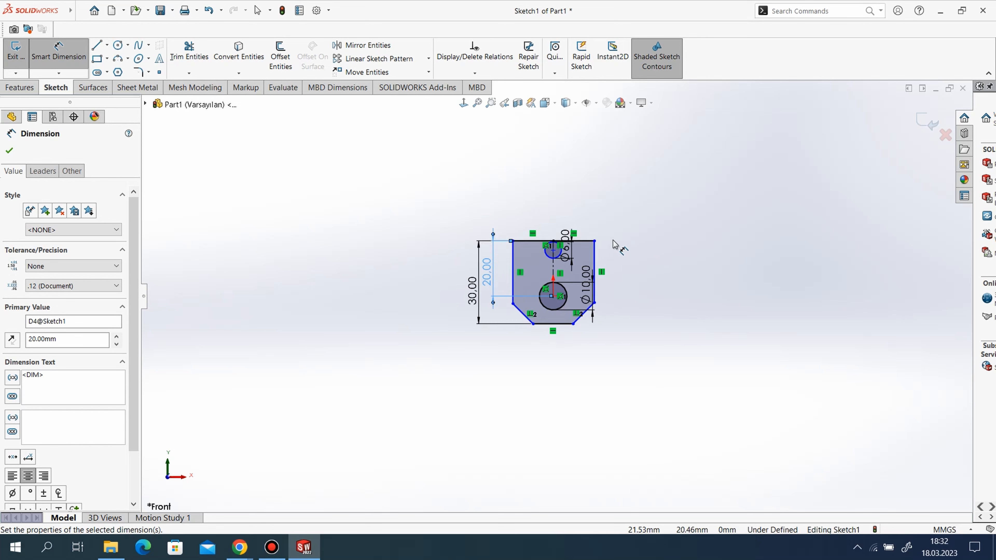
Dimension the vertical distance from the small circle's centre to the top edge as 7 mm
scroll(553, 259, "down", 3)
left_click(555, 258)
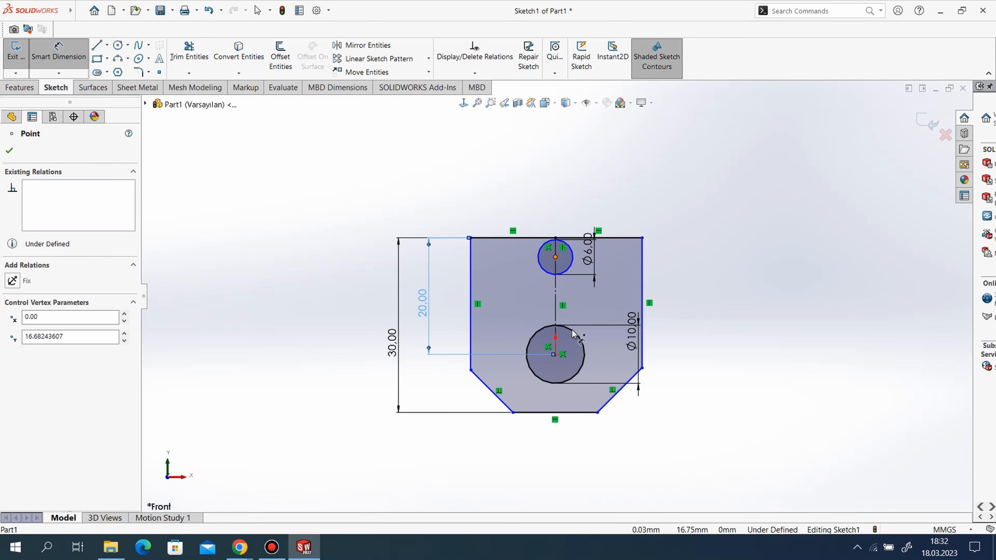
left_click(542, 238)
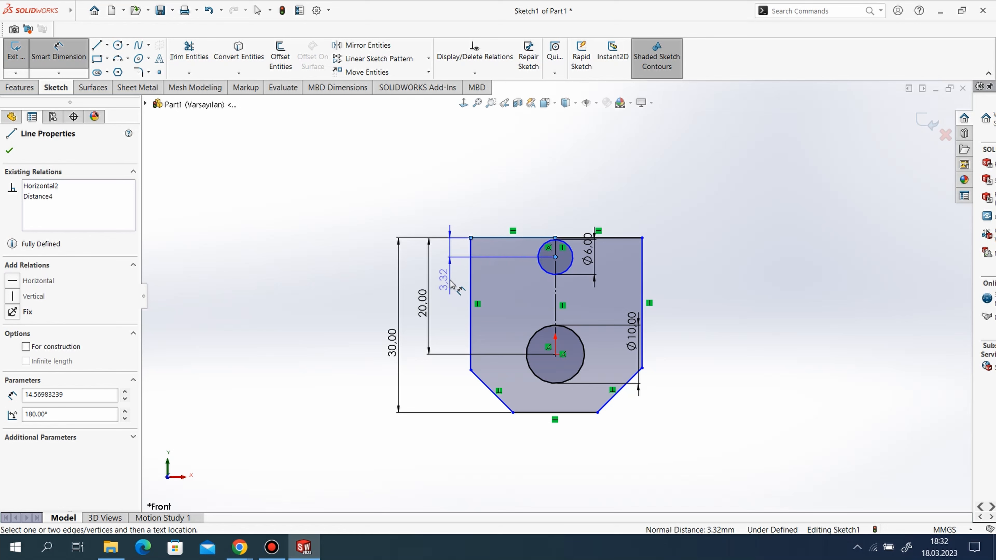
left_click(451, 285)
type("7.00mm")
key("Return")
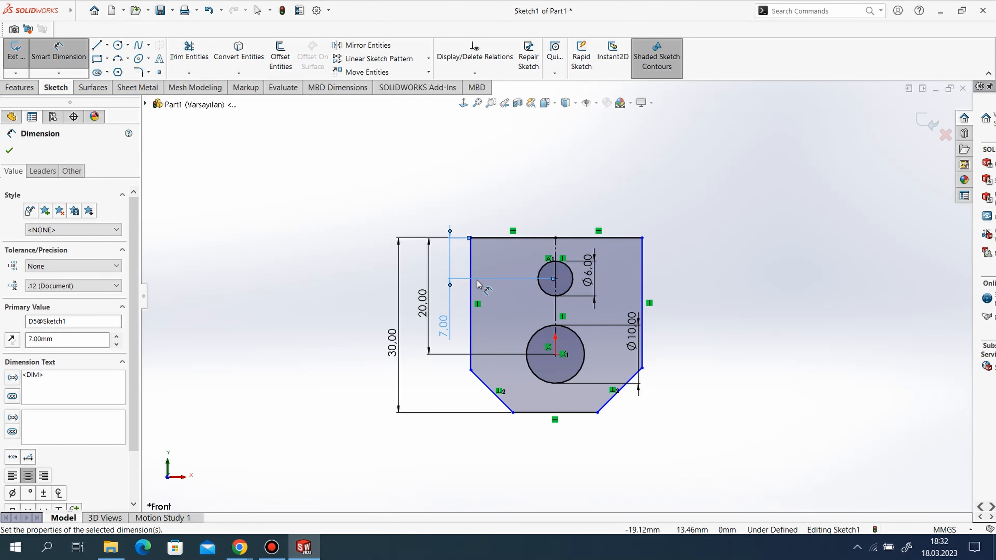
Dimension the length of the outline's bottom edge between its two endpoints as 13 mm
scroll(843, 205, "down", 1)
scroll(557, 300, "up", 1)
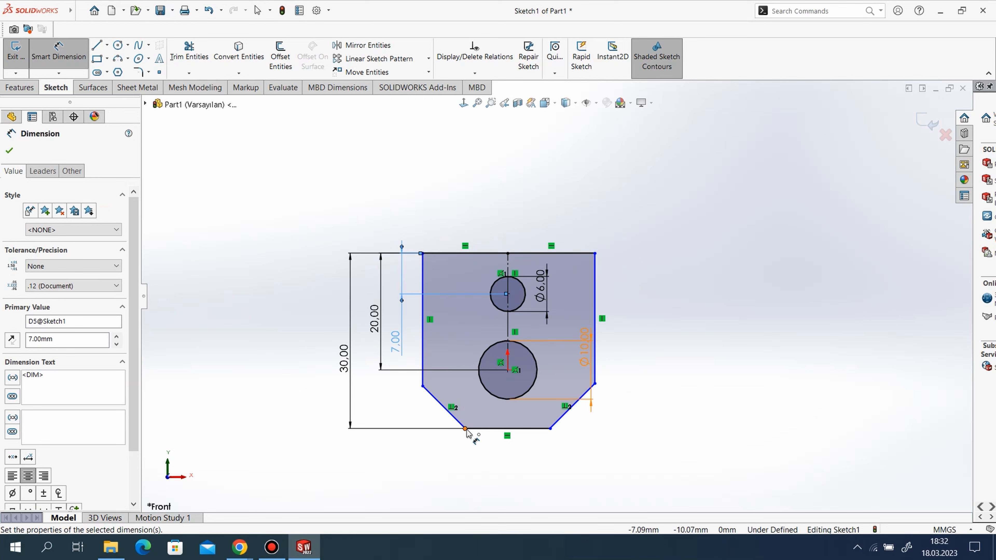
left_click(466, 429)
left_click(550, 428)
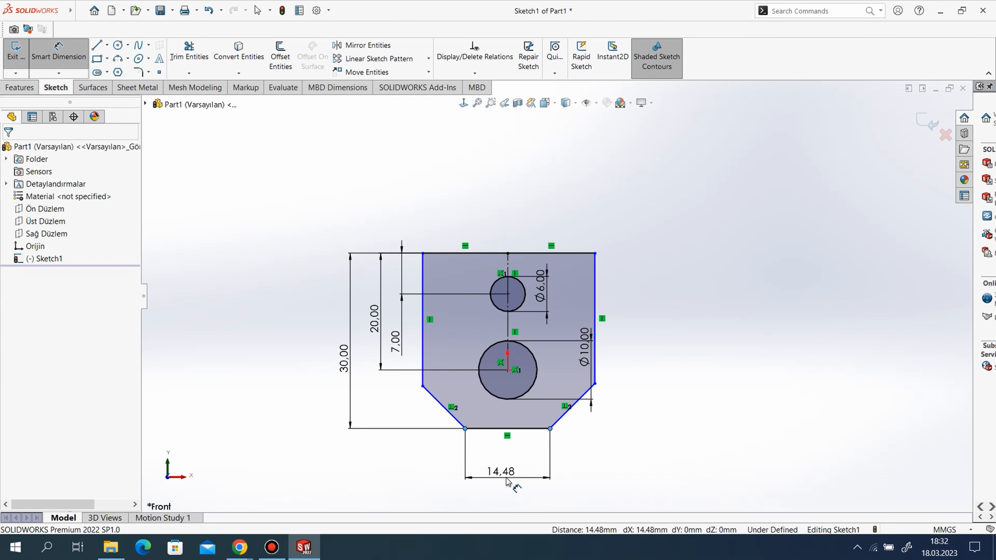
left_click(508, 481)
type("13")
key("Return")
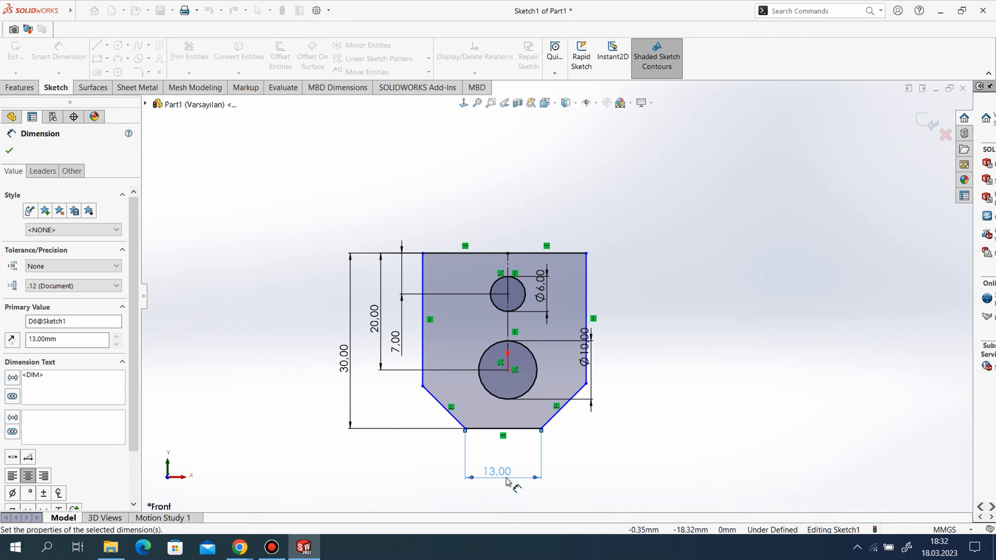
Dimension the overall width between the outline's two vertical sides as 20 mm
scroll(742, 255, "down", 1)
scroll(507, 316, "up", 1)
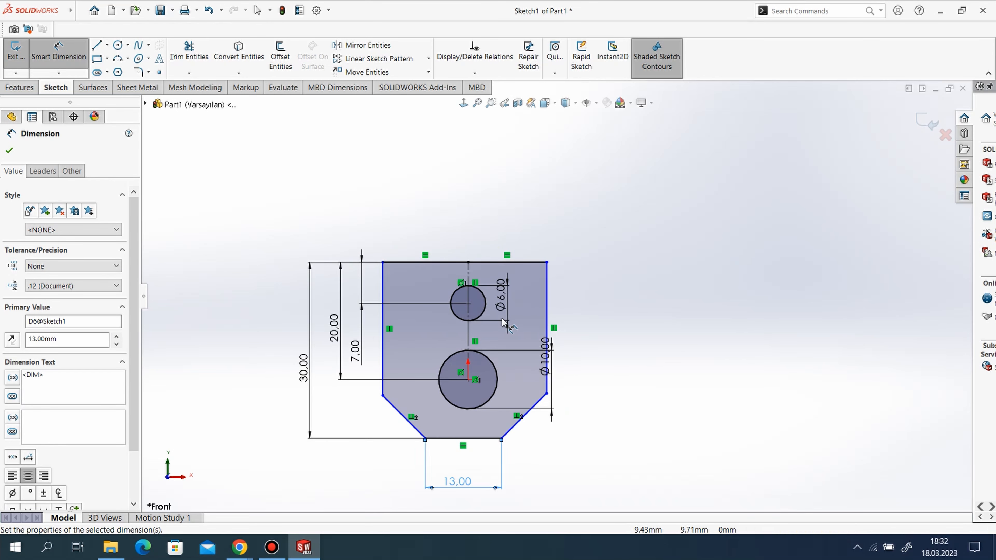
left_click(384, 271)
left_click(547, 293)
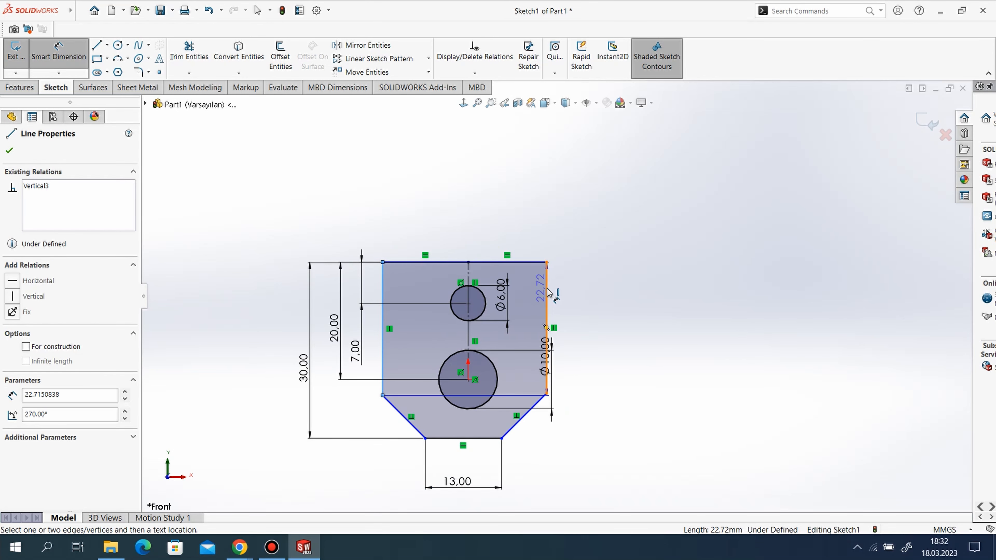
left_click(447, 211)
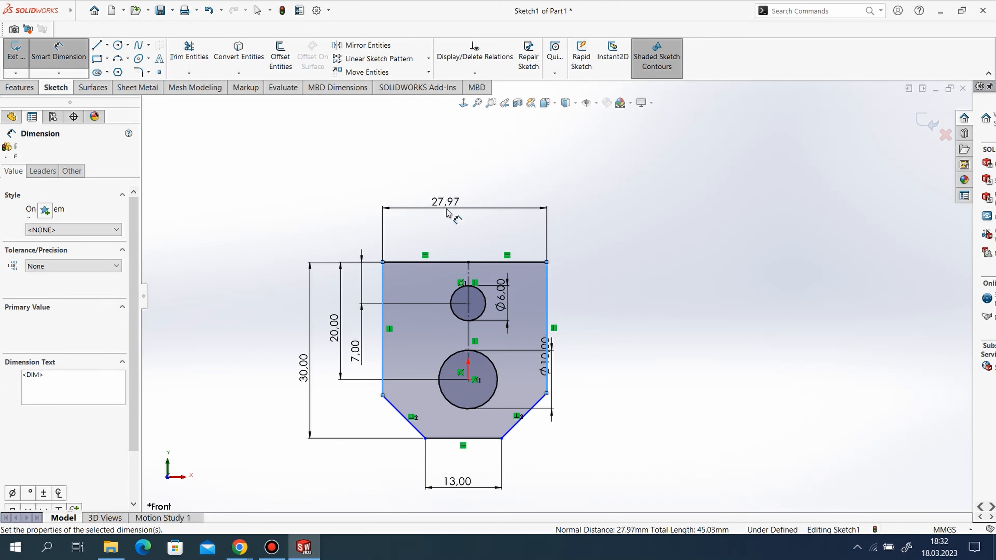
type("20")
key("Return")
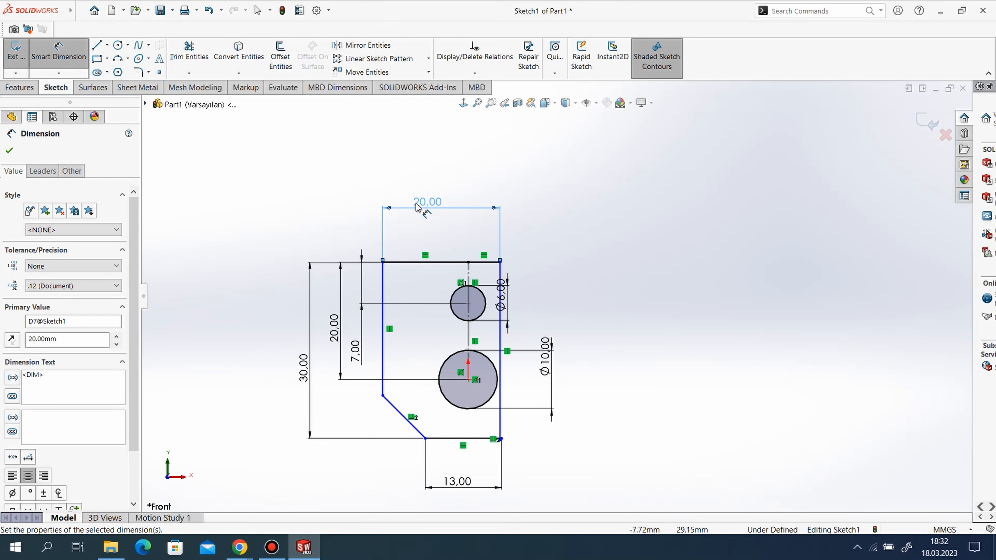
Dimension the distance from the centreline's top endpoint to the outline's upper-left corner as 10 mm and finish dimensioning
left_click(469, 262)
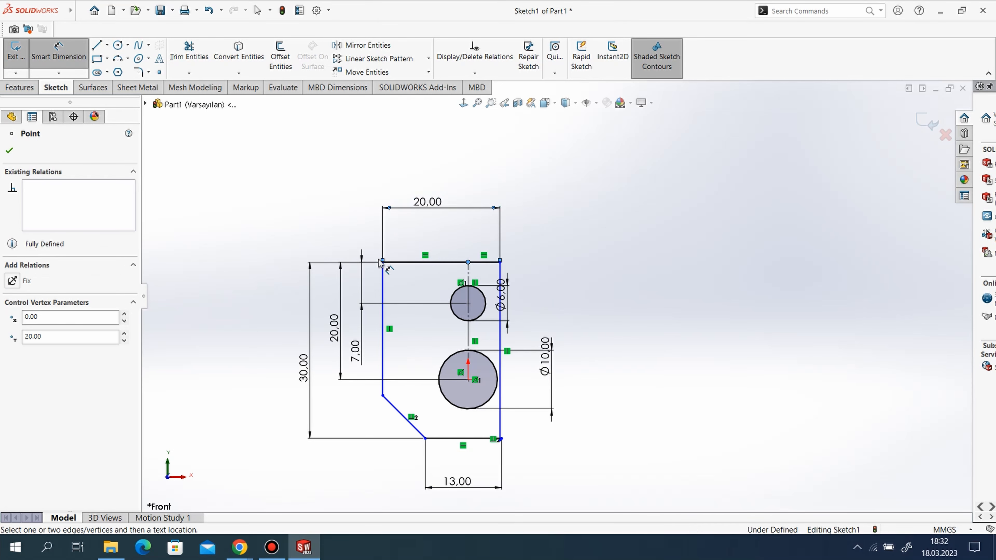
left_click(383, 262)
left_click(418, 231)
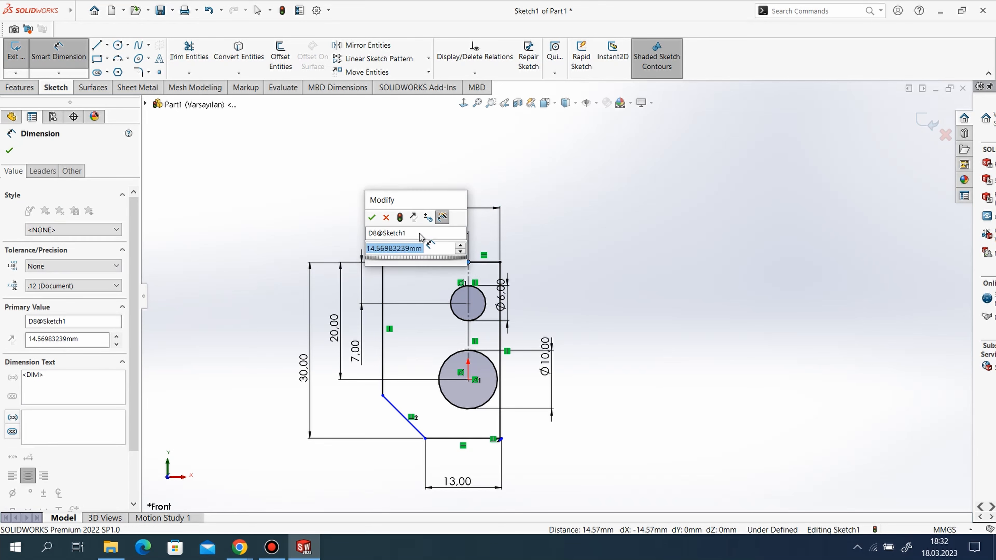
type("10")
key("Return")
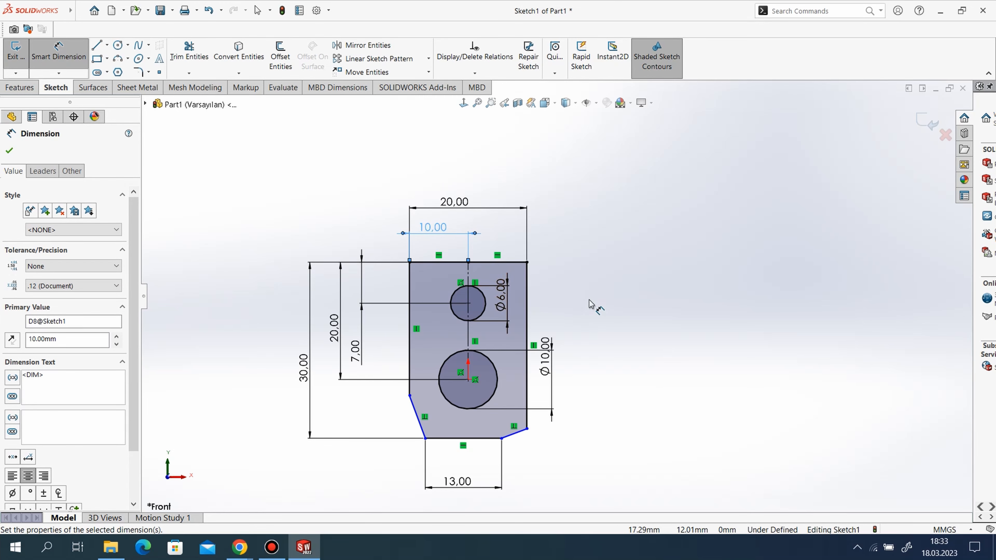
right_click(599, 271)
left_click(629, 303)
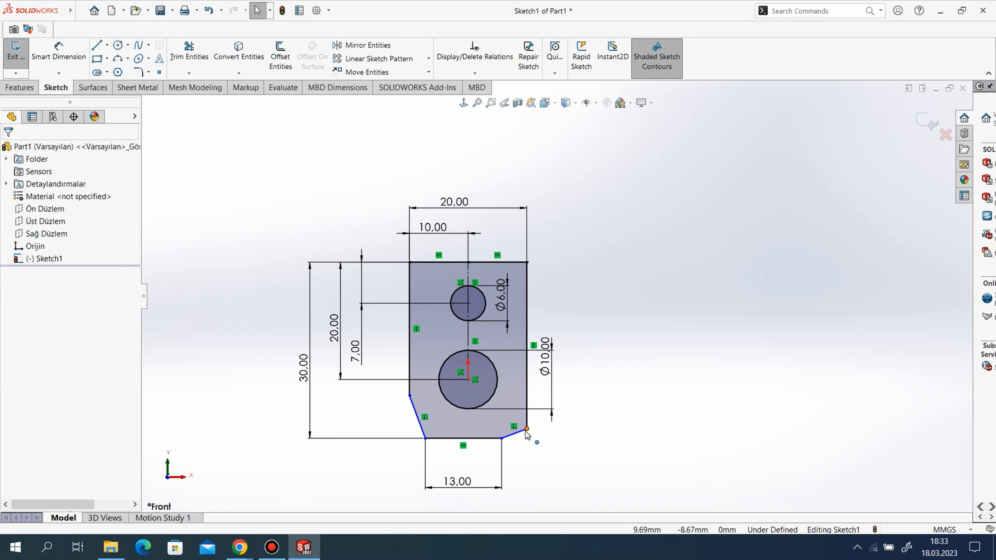
Add a horizontal relation between the lower endpoints of the outline's two vertical sides
left_click(527, 432)
left_click(621, 442)
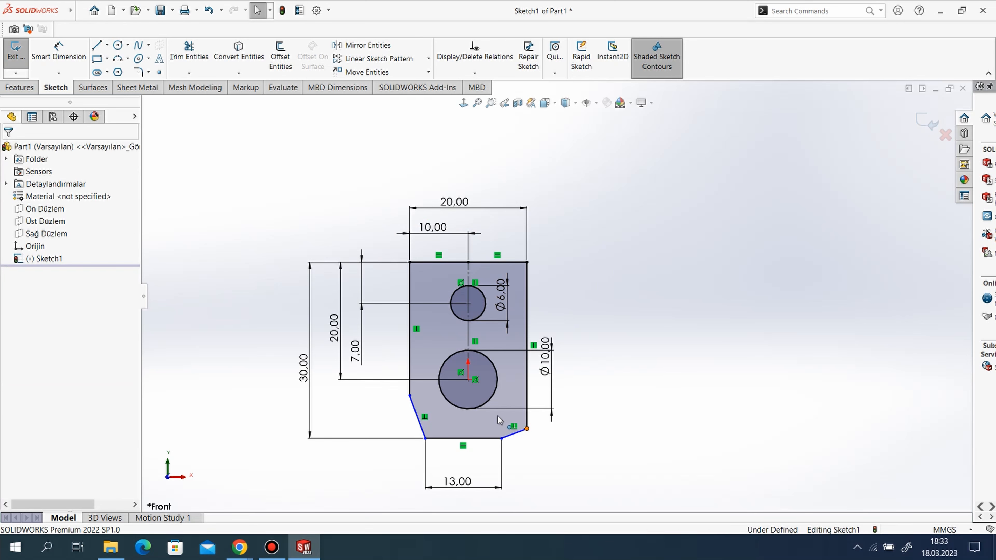
left_click(526, 429)
left_click(409, 396, "ctrl")
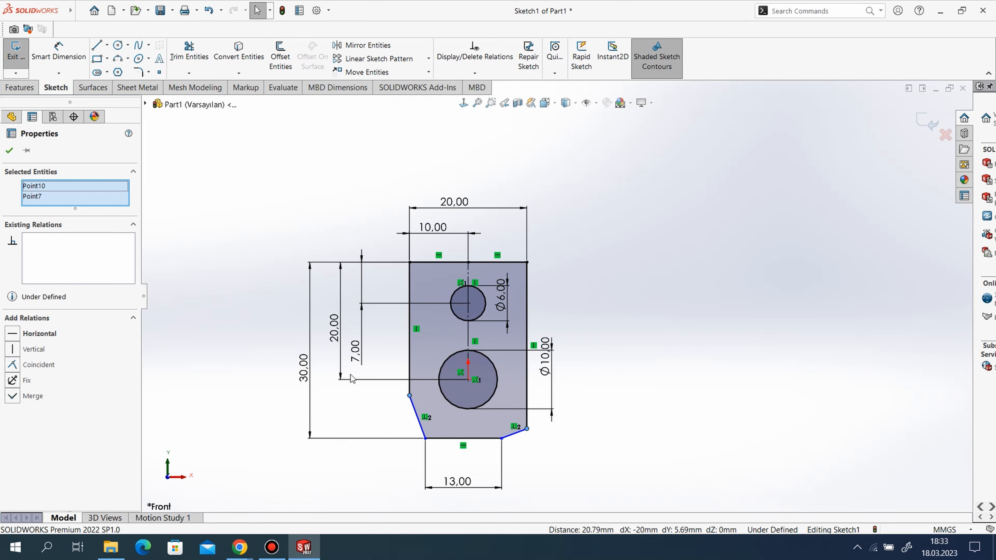
left_click(13, 333)
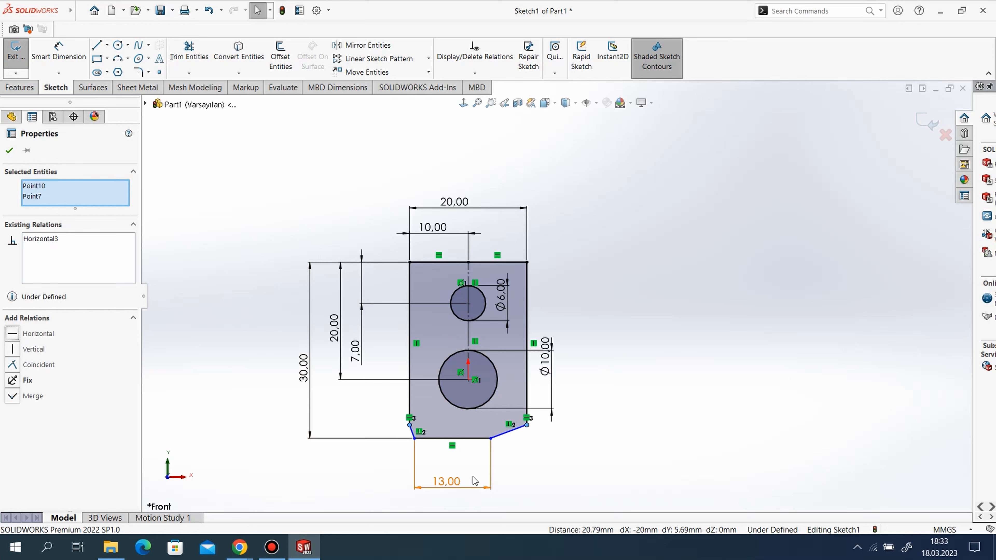
left_click(9, 151)
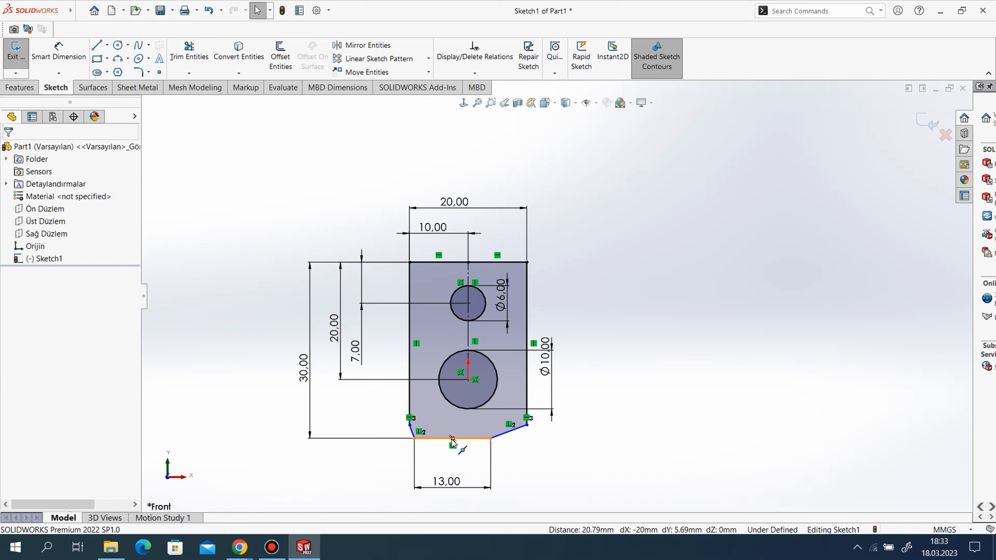
Add a vertical relation between the bottom edge's midpoint and the large circle's centre
left_click(472, 424)
left_click(469, 380, "ctrl")
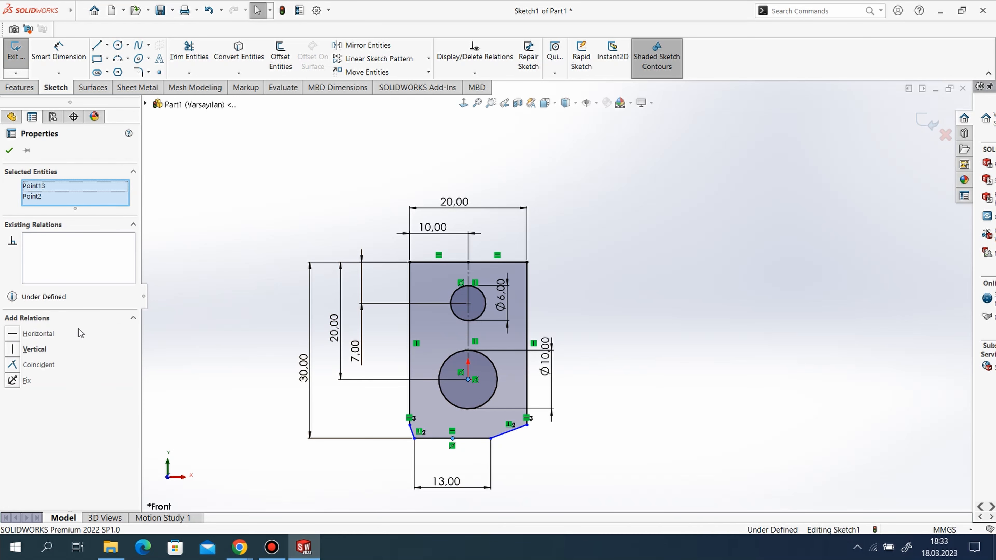
left_click(31, 333)
left_click(313, 208)
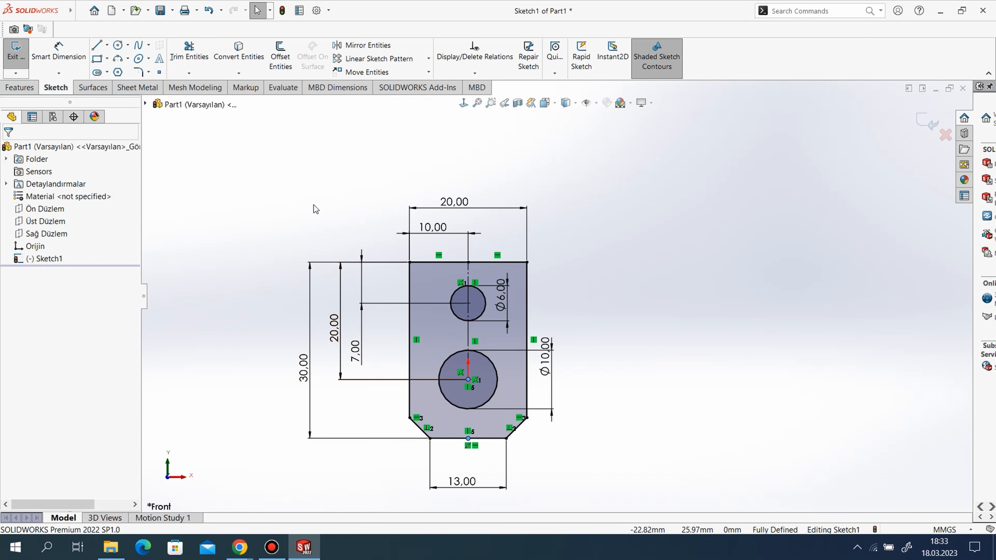
left_click(64, 51)
left_click(410, 418)
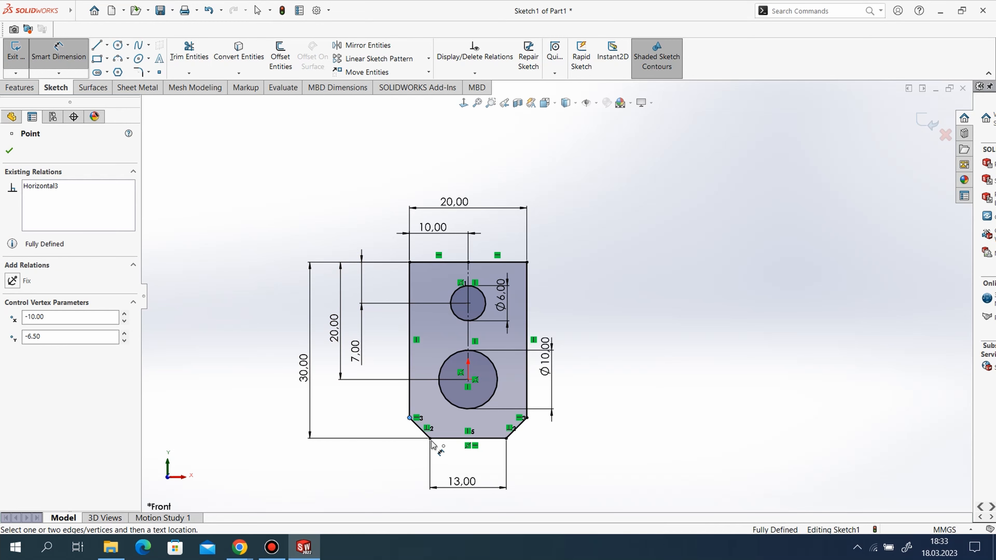
left_click(429, 438)
left_click(374, 427)
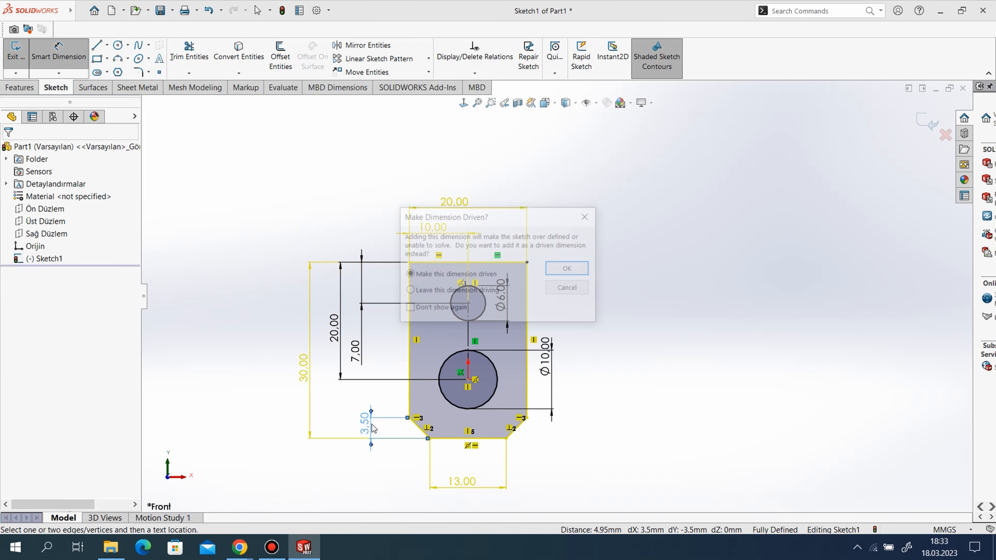
left_click(591, 218)
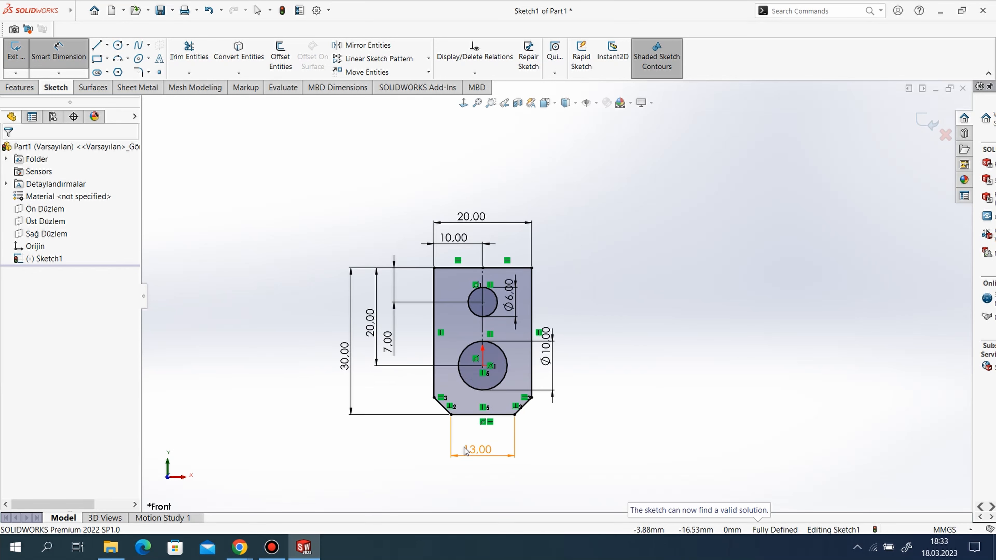
Delete the perpendicular relation between the outline's two angled lower edges
scroll(432, 432, "down", 3)
right_click(331, 365)
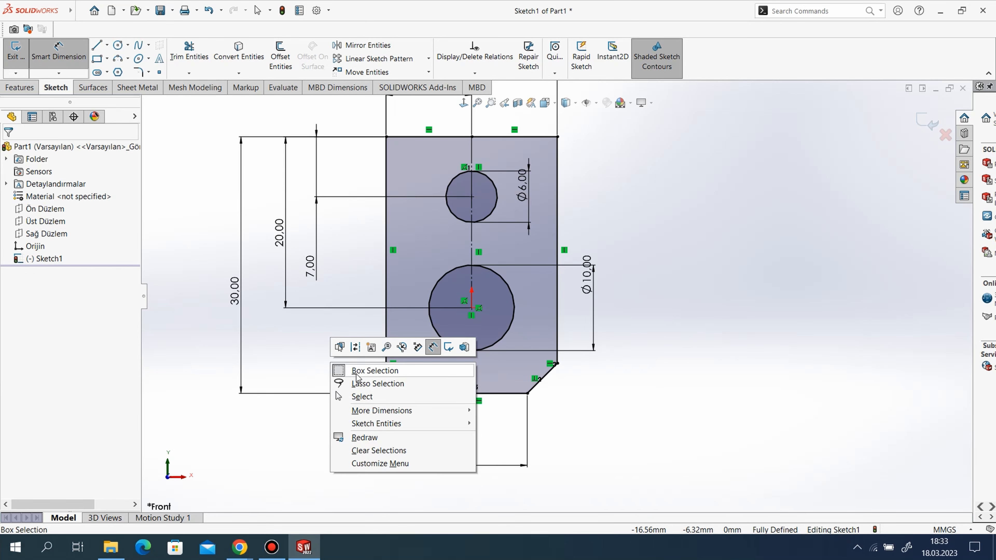
left_click(359, 398)
right_click(409, 377)
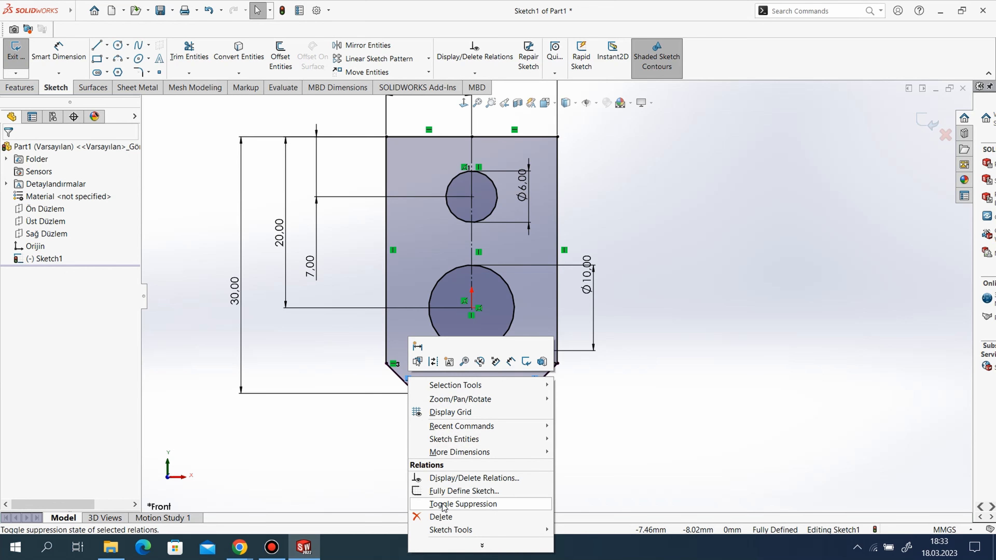
left_click(441, 517)
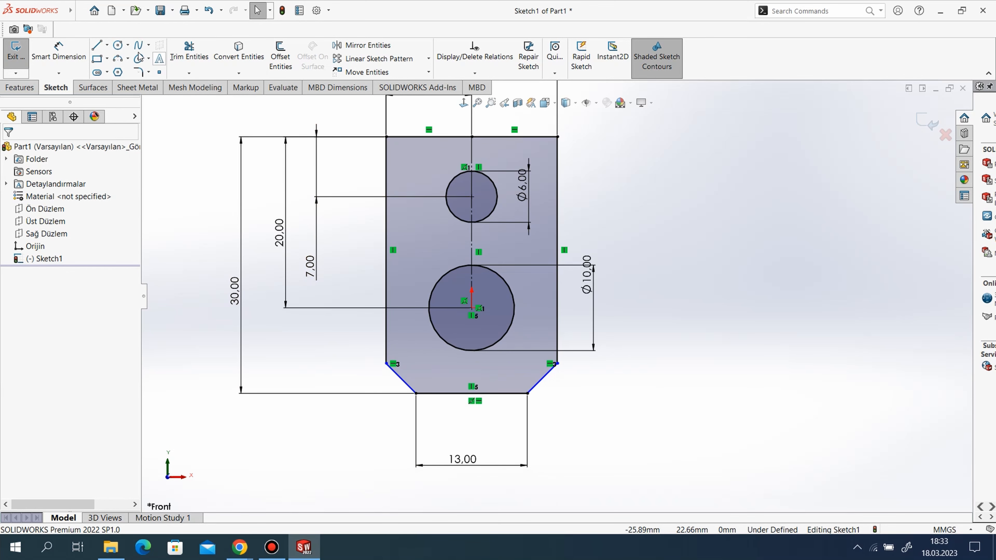
Dimension the vertical height of the lower-left angled edge between its endpoints as 10 mm
left_click(59, 55)
left_click(416, 393)
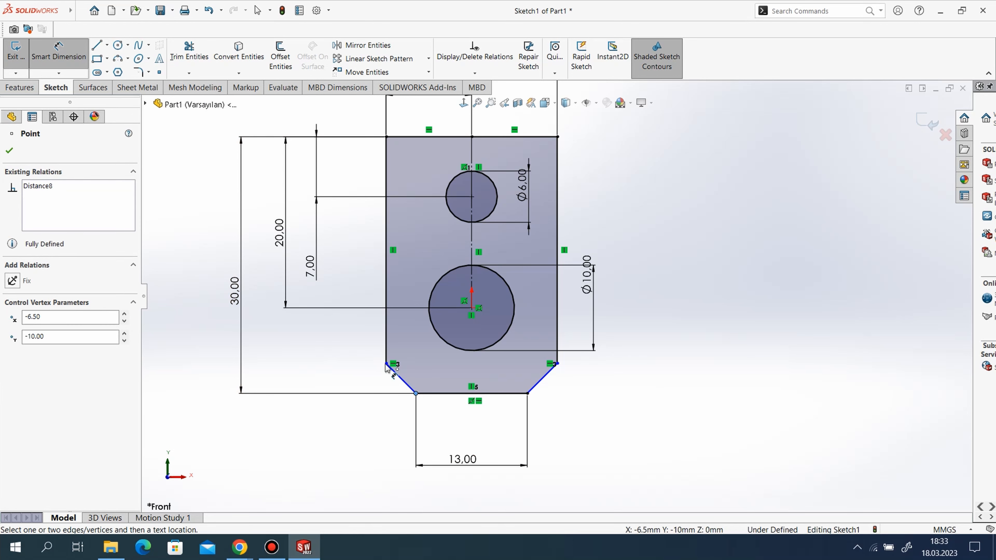
left_click(387, 363)
left_click(345, 396)
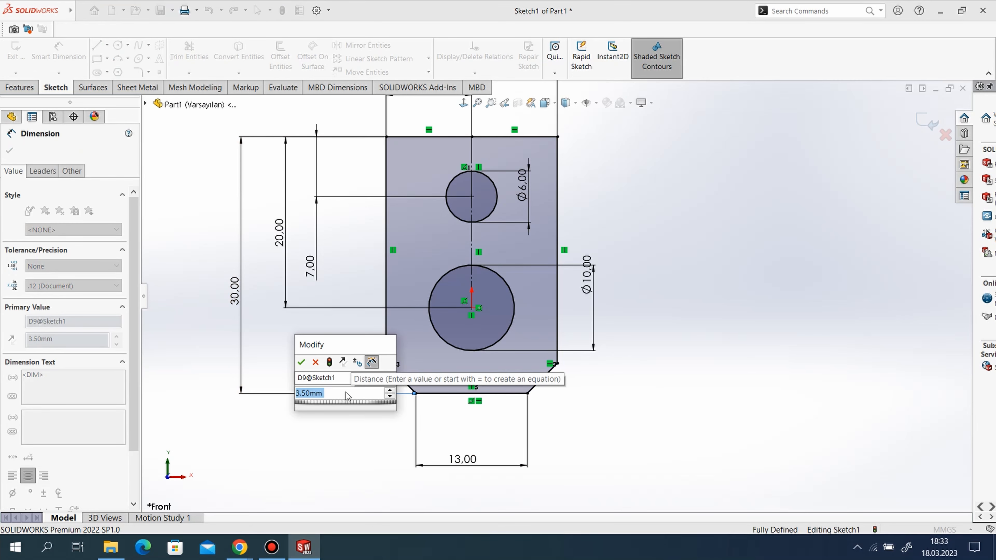
type("10")
key("Return")
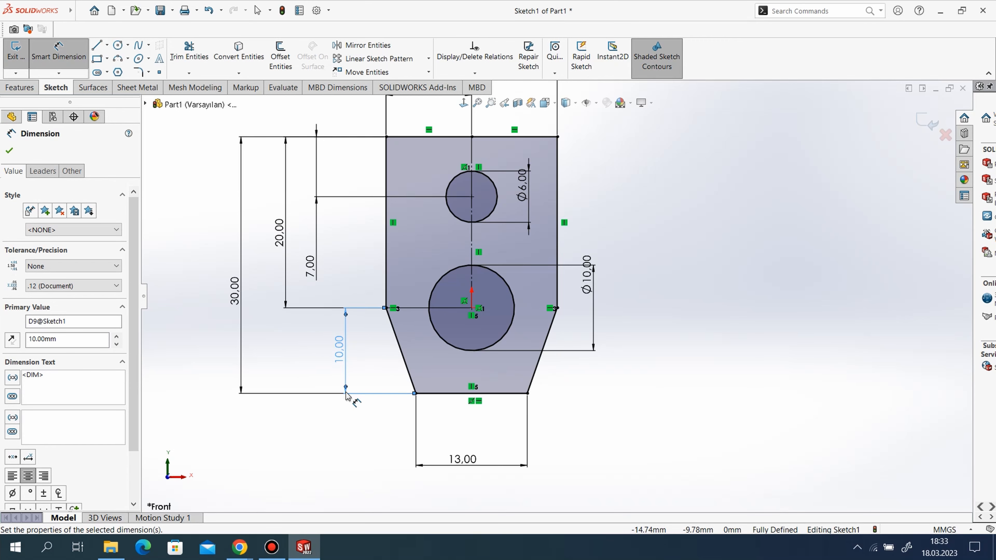
Extrude the plate profile as a boss with the Mid Plane end condition and a 6 mm depth
left_click(13, 86)
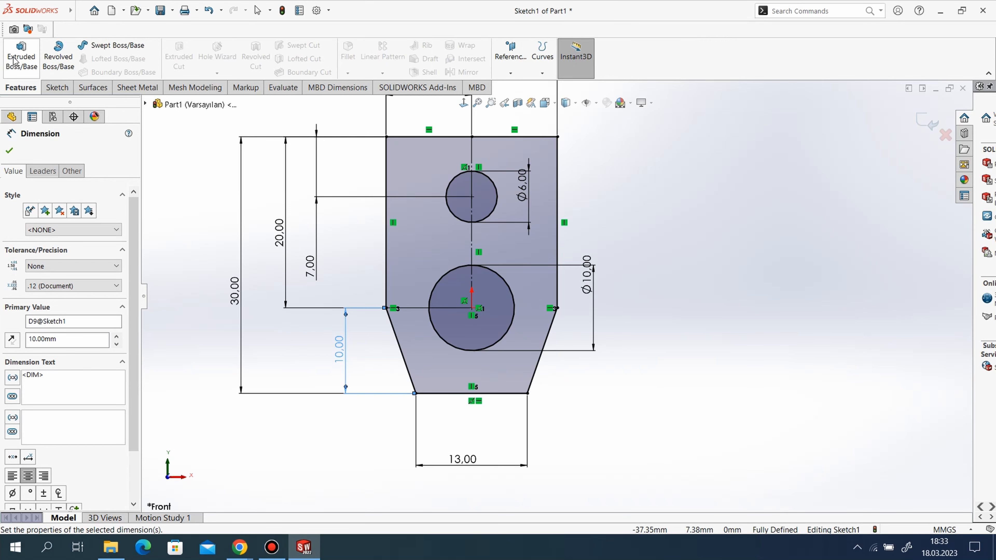
left_click(21, 55)
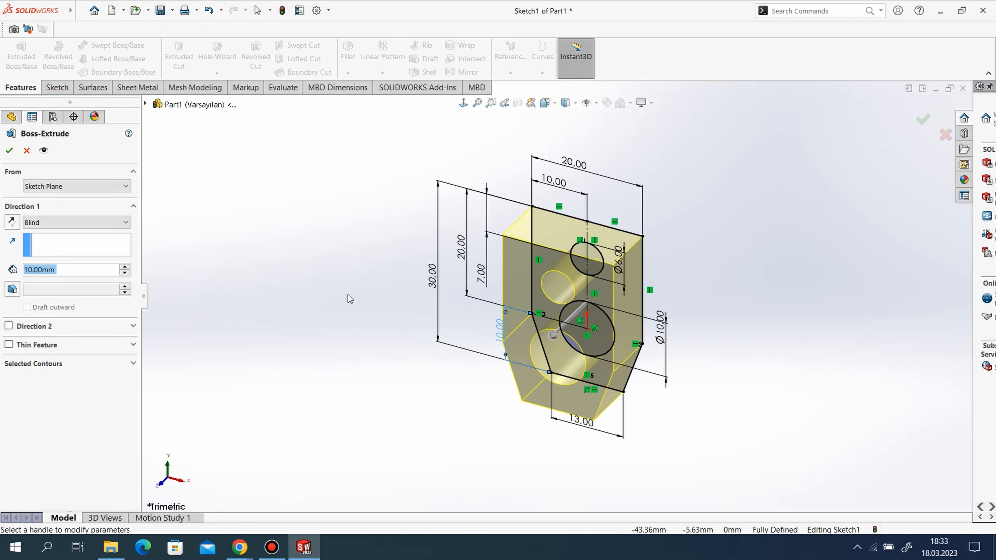
left_click(75, 222)
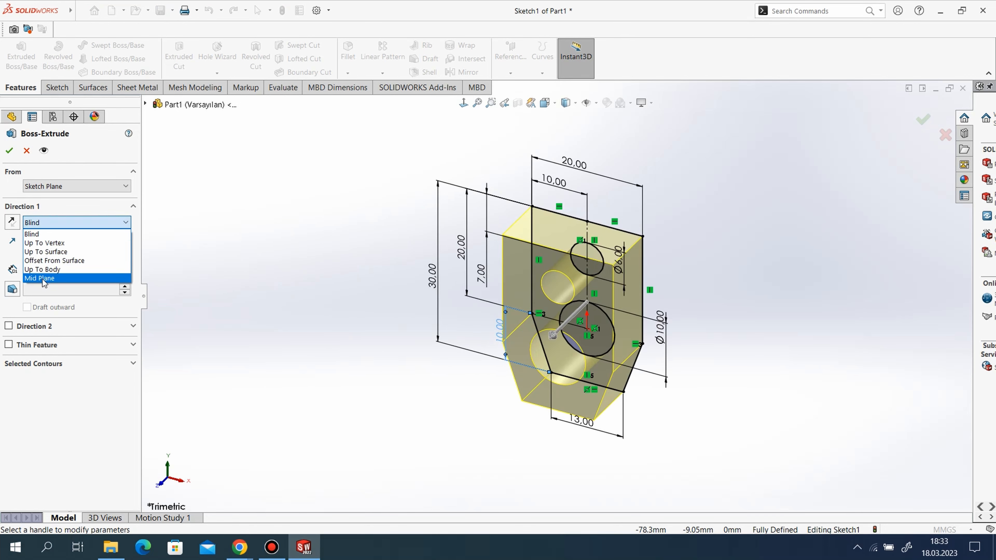
left_click(45, 270)
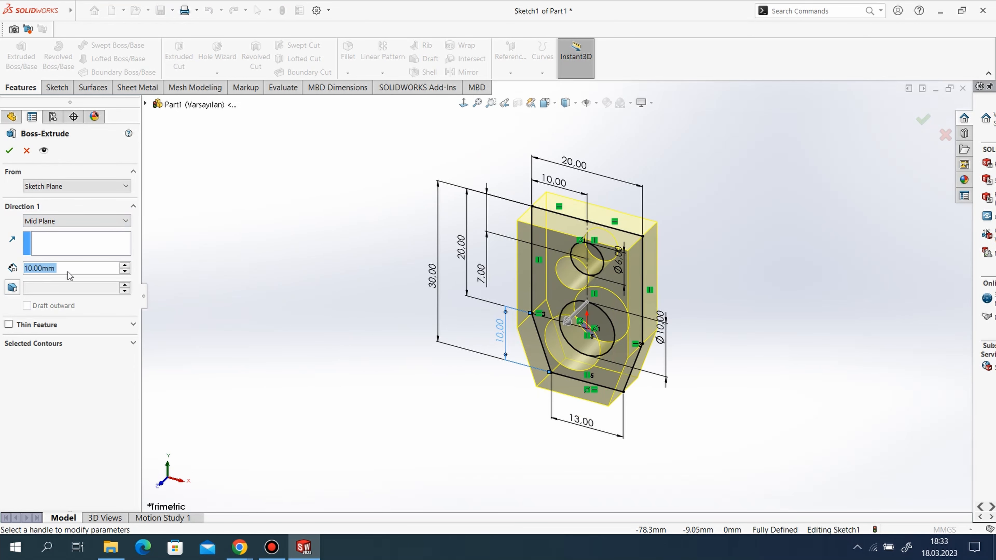
type("6")
key("Return")
left_click(10, 150)
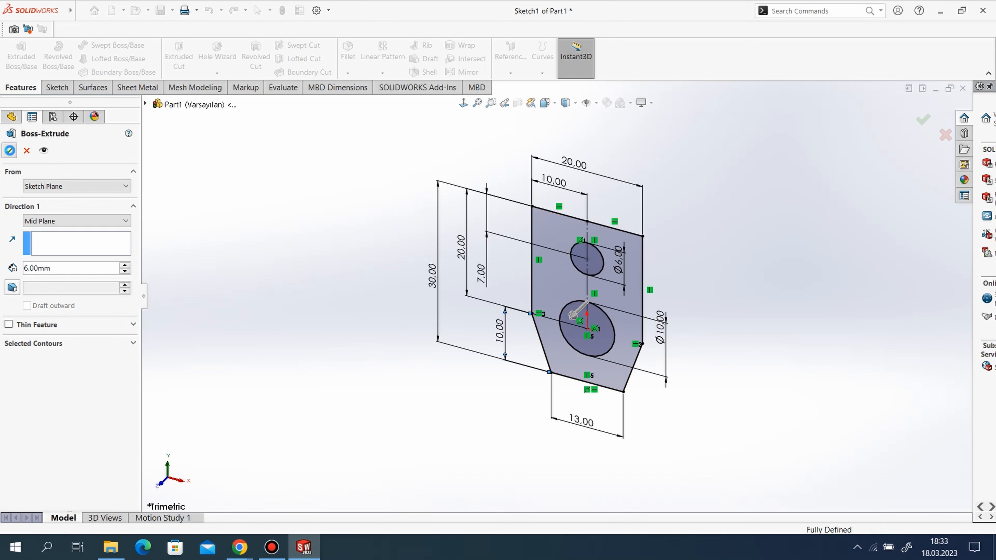
left_click(264, 194)
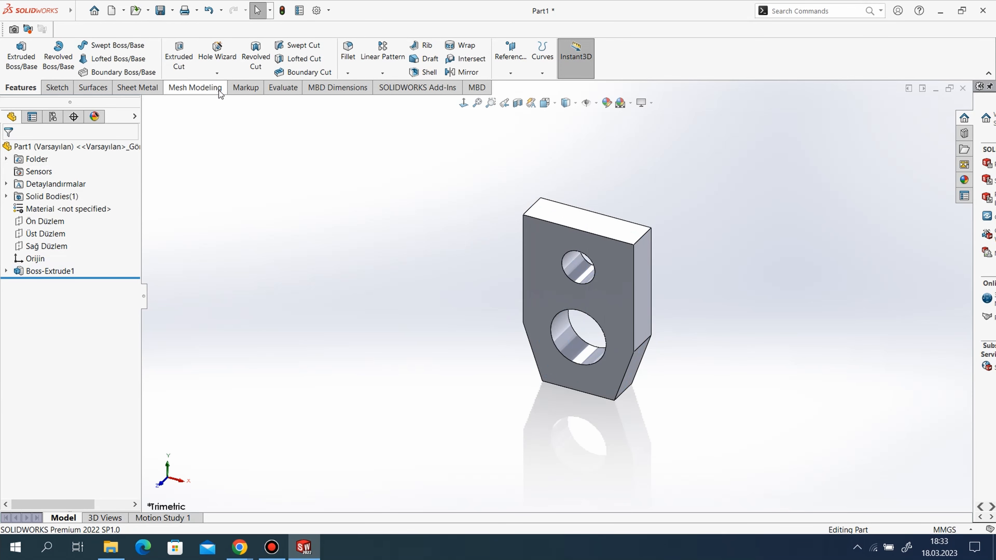
Measure the plate's thickness between its front face and the rear top edge
left_click(285, 89)
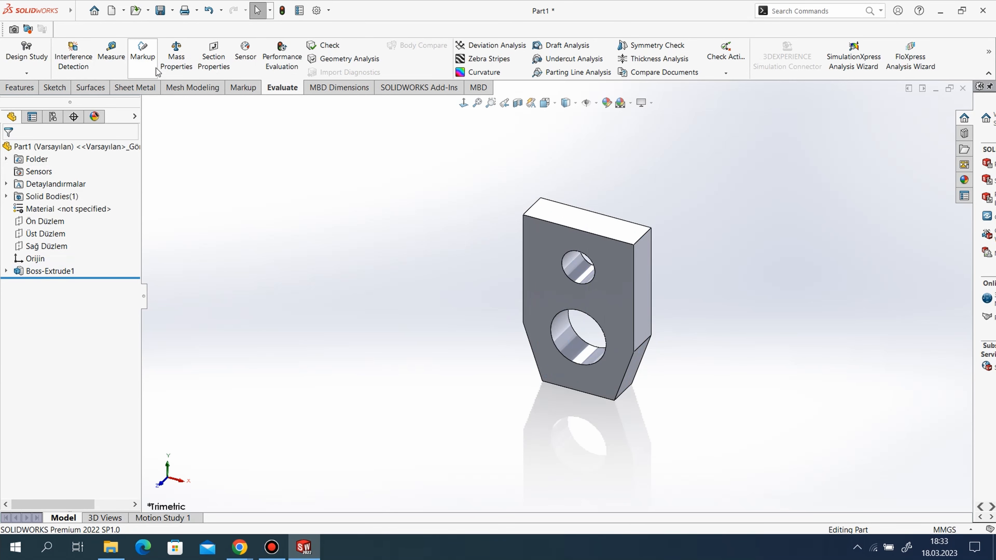
left_click(111, 55)
left_click(614, 255)
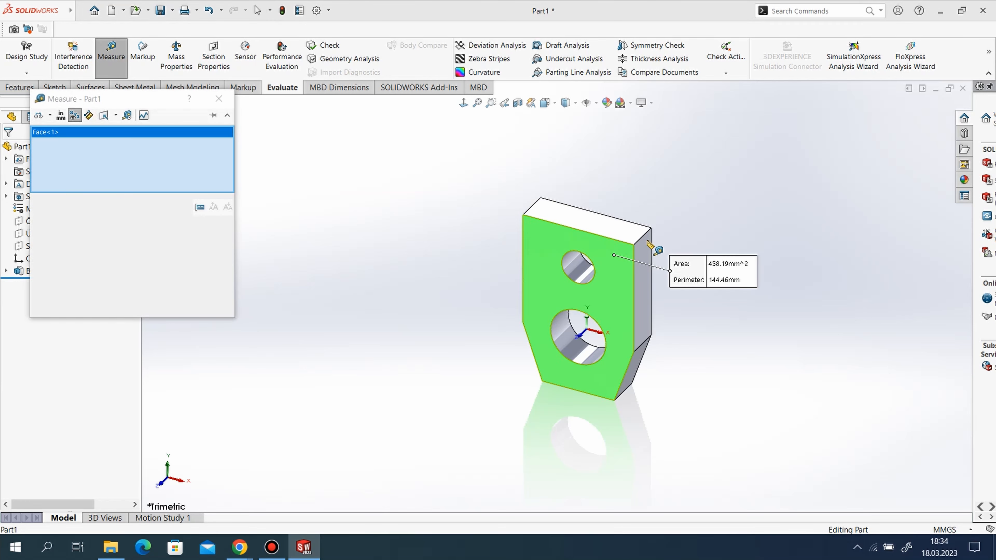
left_click(651, 227)
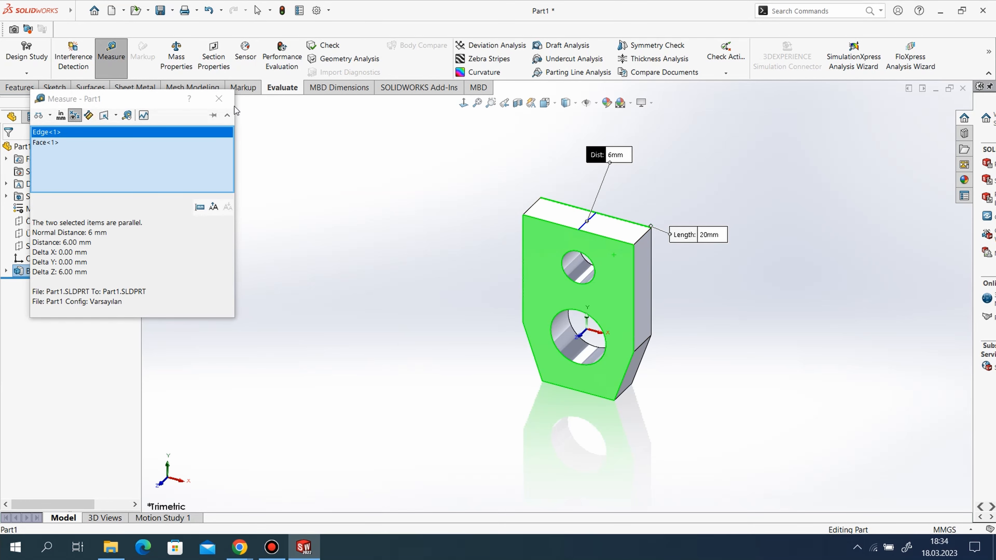
left_click(219, 98)
left_click(57, 87)
left_click(20, 88)
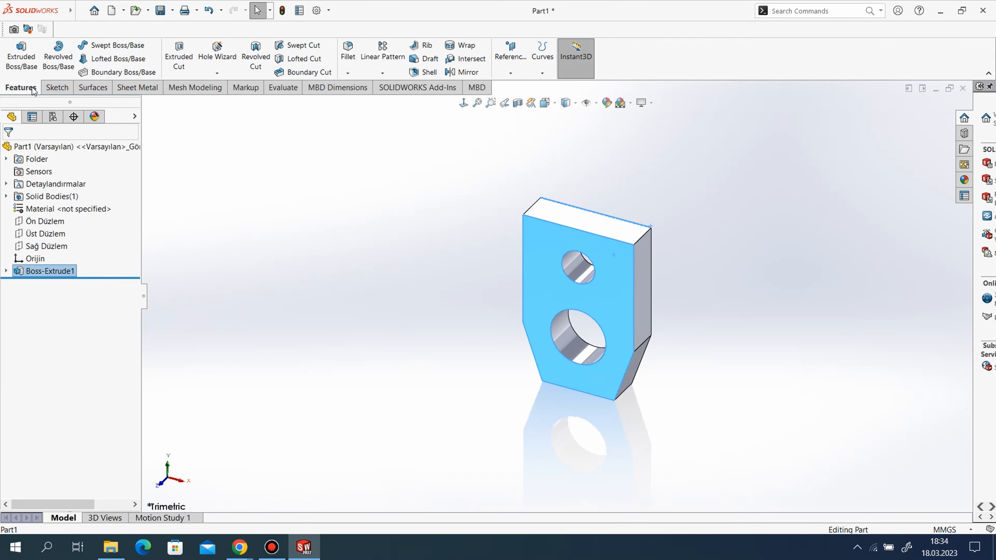
left_click(57, 87)
left_click(16, 55)
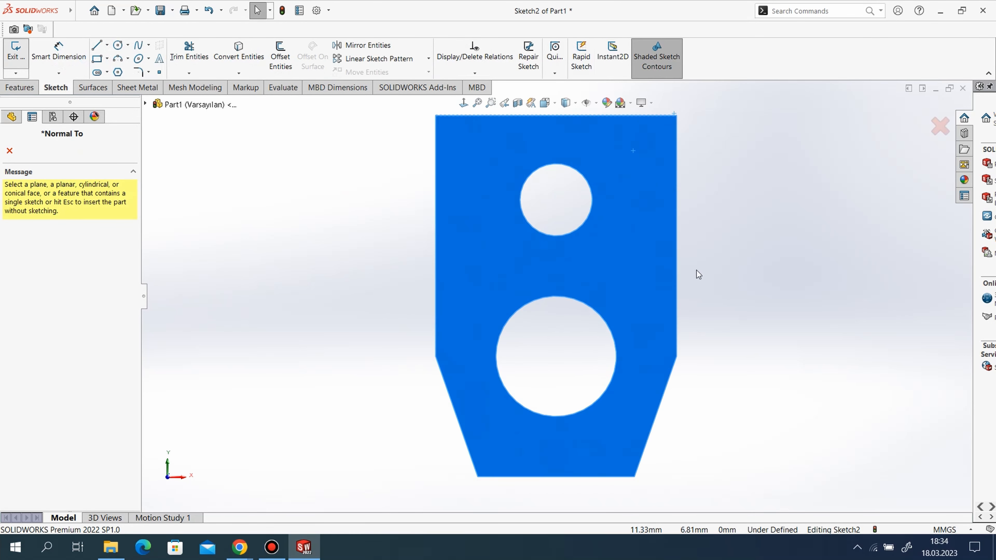
left_click(939, 134)
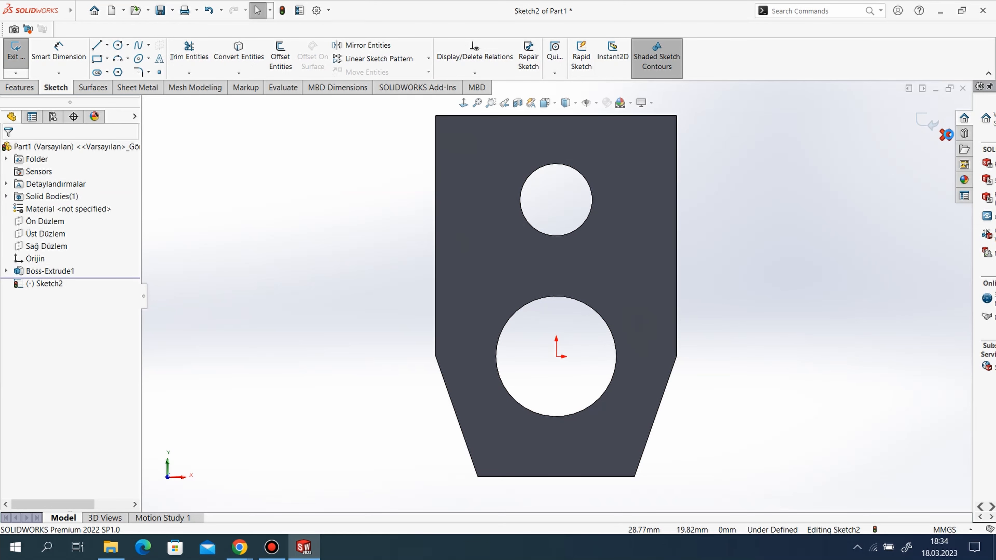
left_click(945, 135)
key("Return")
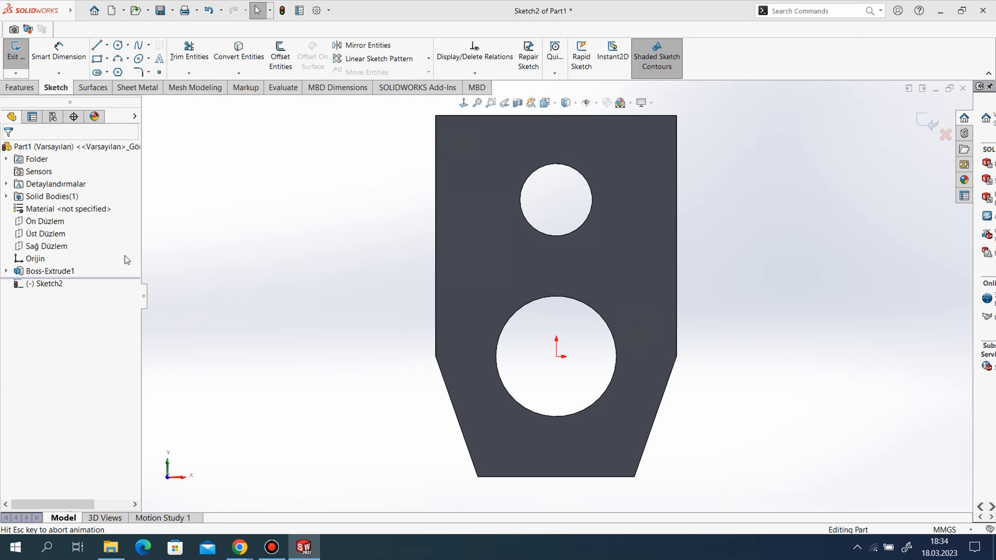
Start a sketch on the front plane and draw a vertical line about 25 mm long upward from the plate's top-edge midpoint
right_click(44, 221)
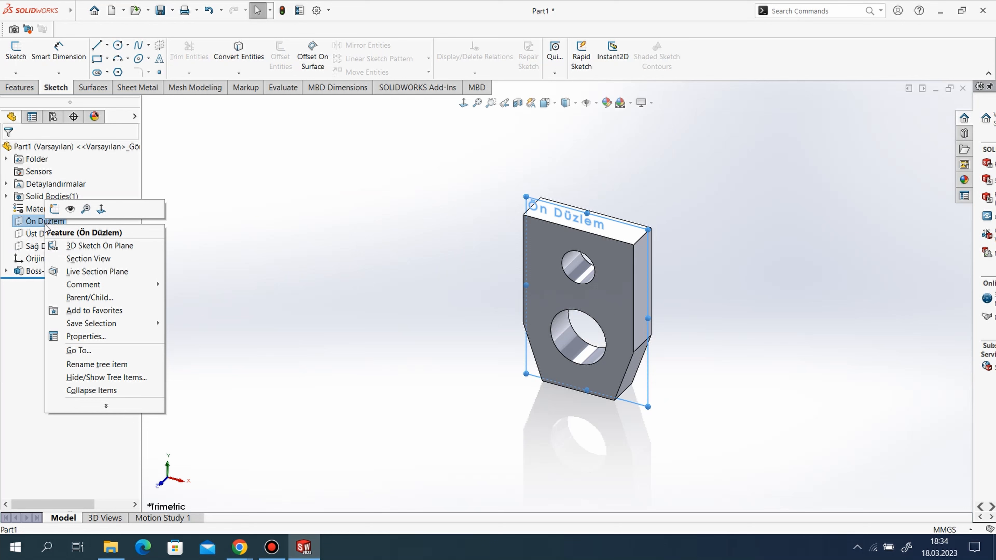
left_click(55, 209)
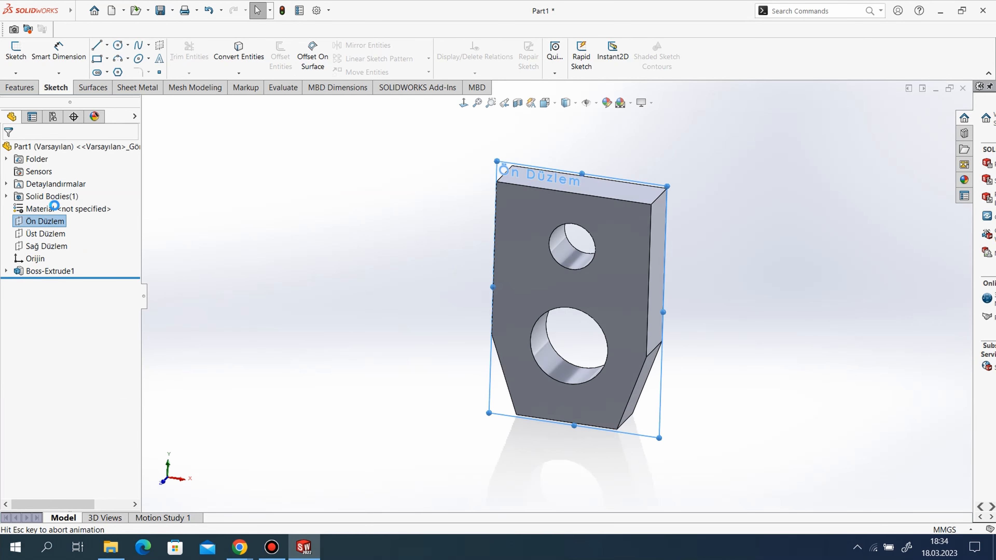
scroll(641, 189, "up", 5)
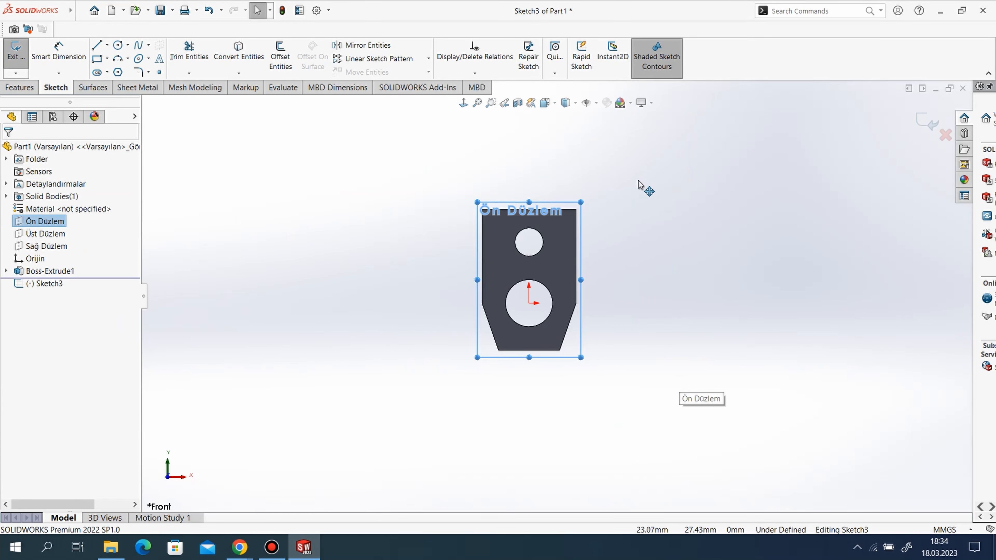
scroll(627, 164, "down", 3)
scroll(391, 314, "down", 2)
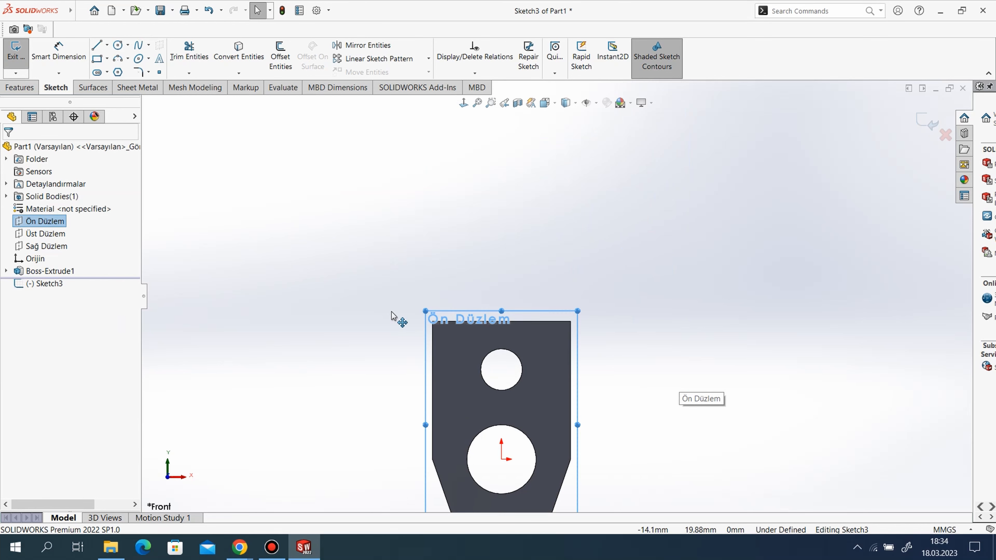
left_click(97, 44)
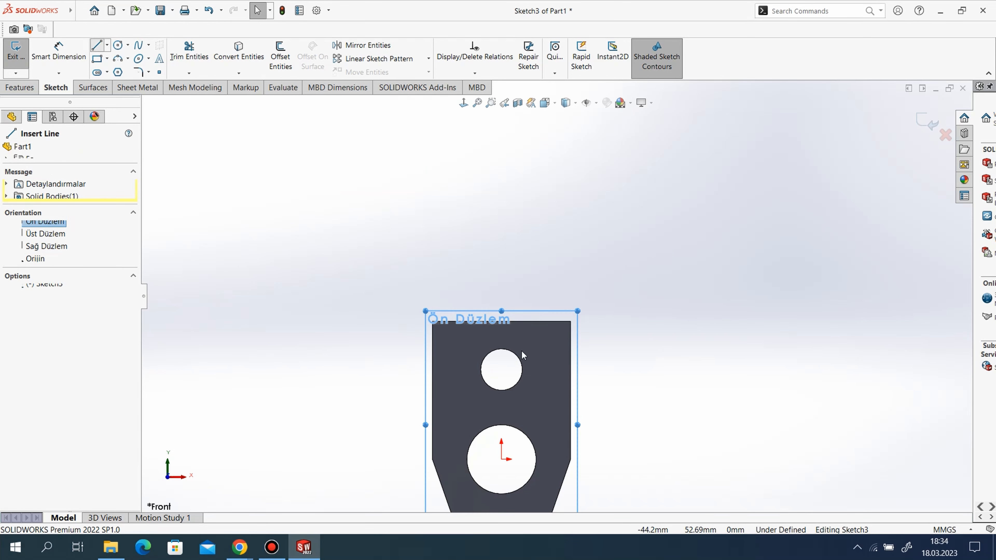
left_click(501, 321)
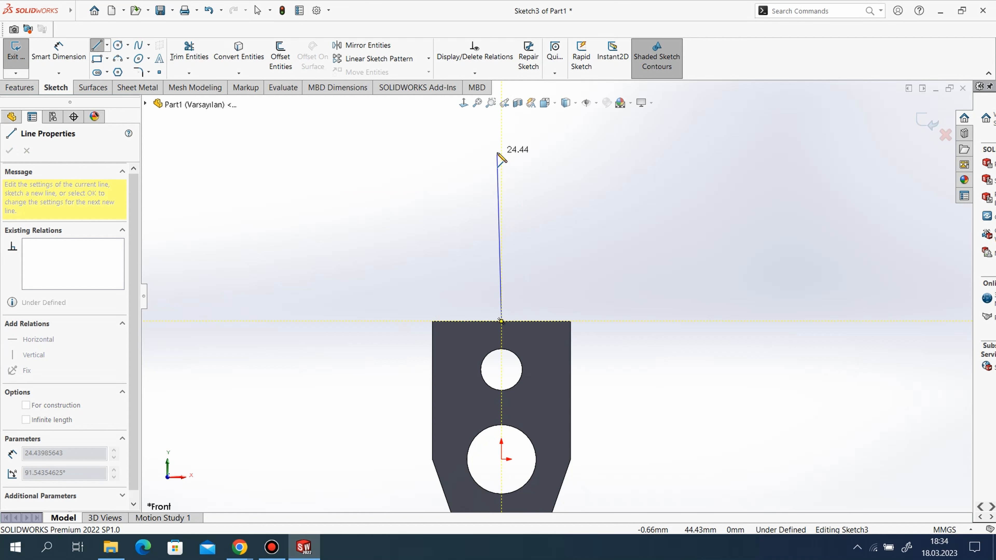
left_click(502, 146)
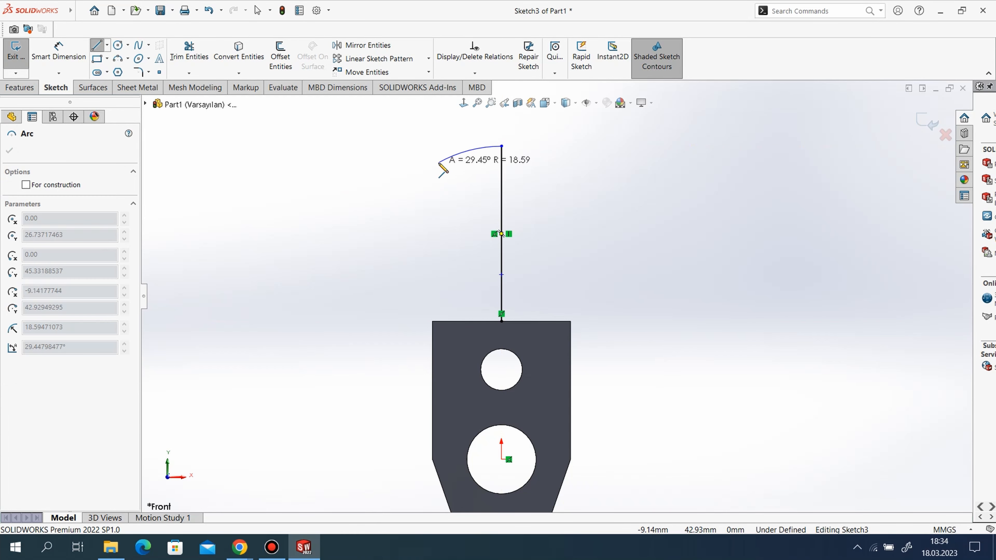
Close the profile with an arc of about 18.6 mm radius, a tangent sloping line, a vertical line and a base line to the plate's top midpoint
left_click(442, 166)
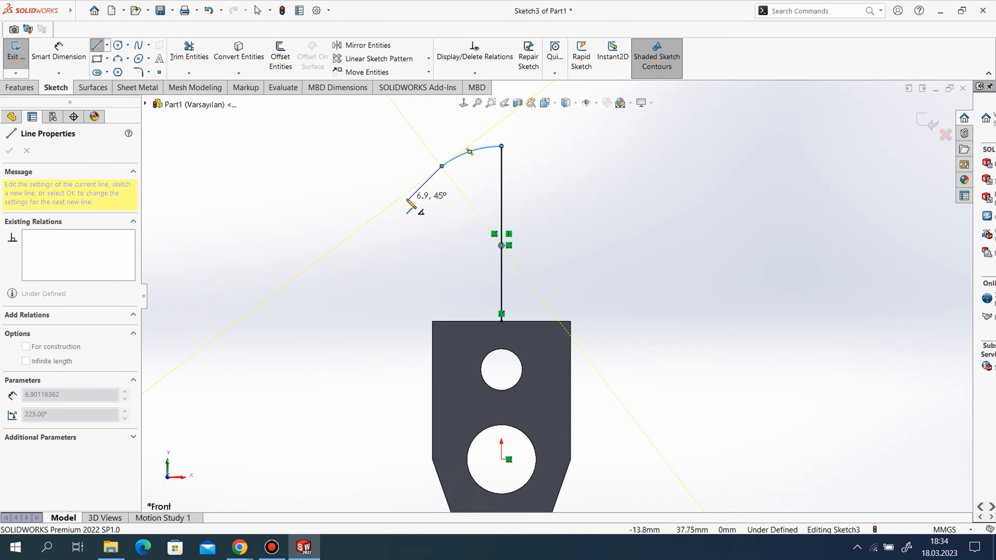
left_click(403, 197)
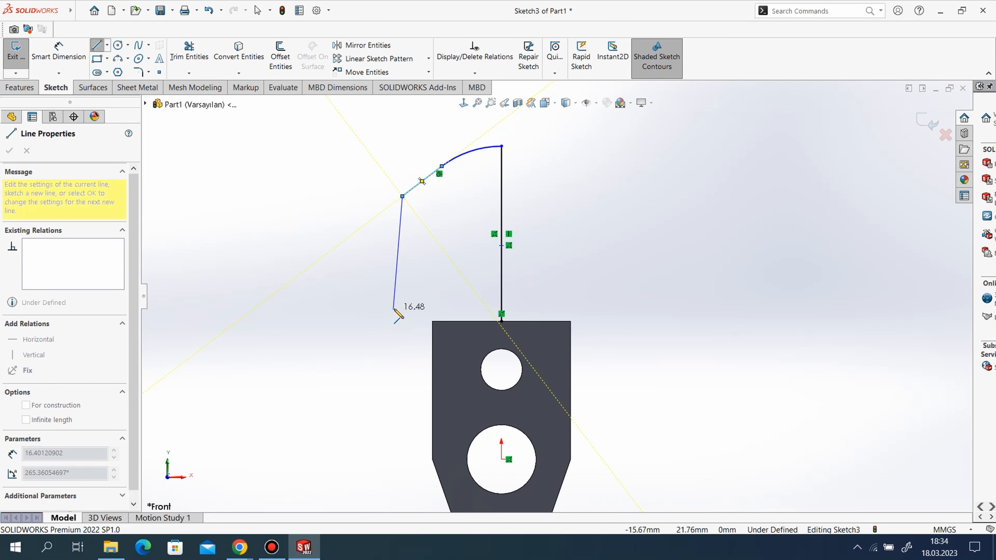
left_click(403, 314)
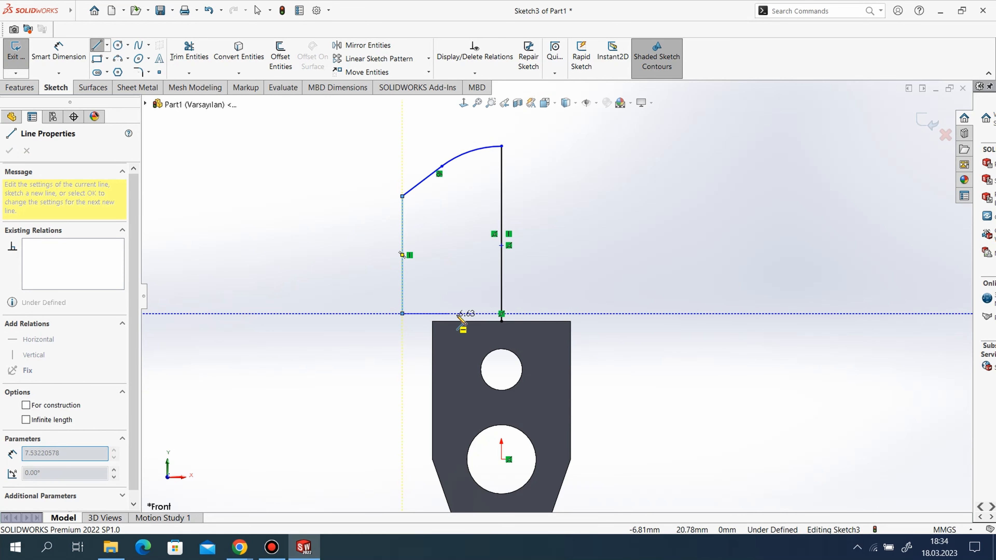
left_click(501, 320)
right_click(481, 188)
left_click(497, 233)
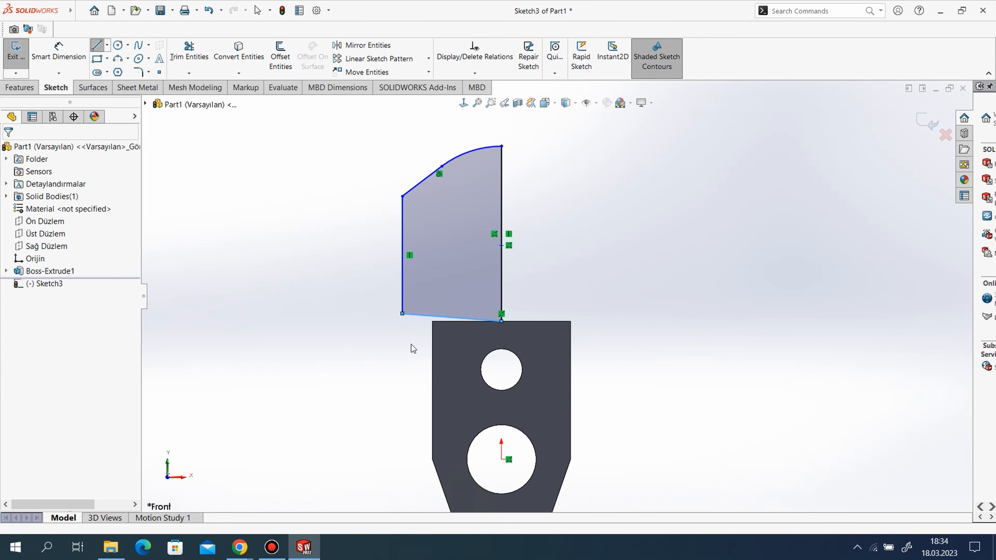
Make the profile's base line horizontal and pull the outer upper corner outward and down to steepen the sloping side
right_click(423, 316)
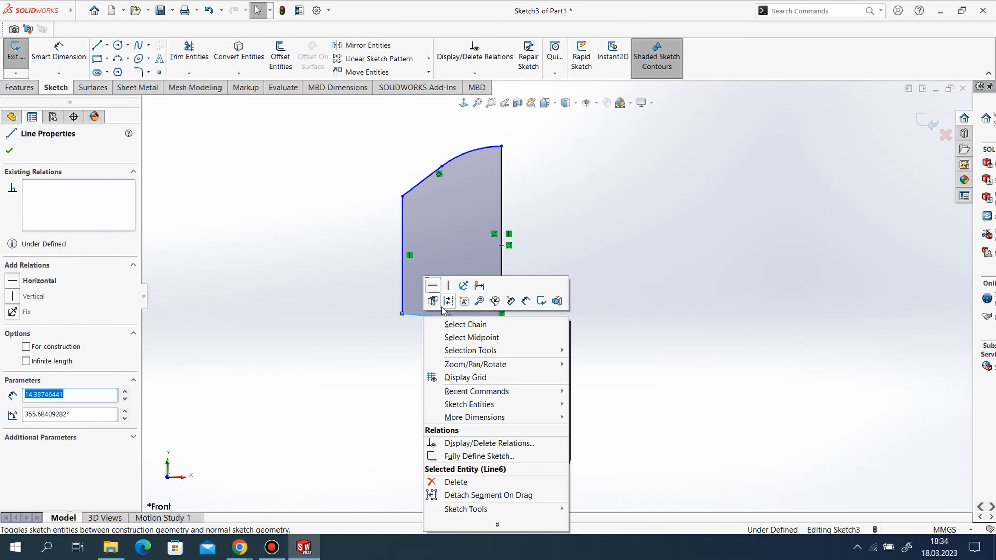
left_click(433, 289)
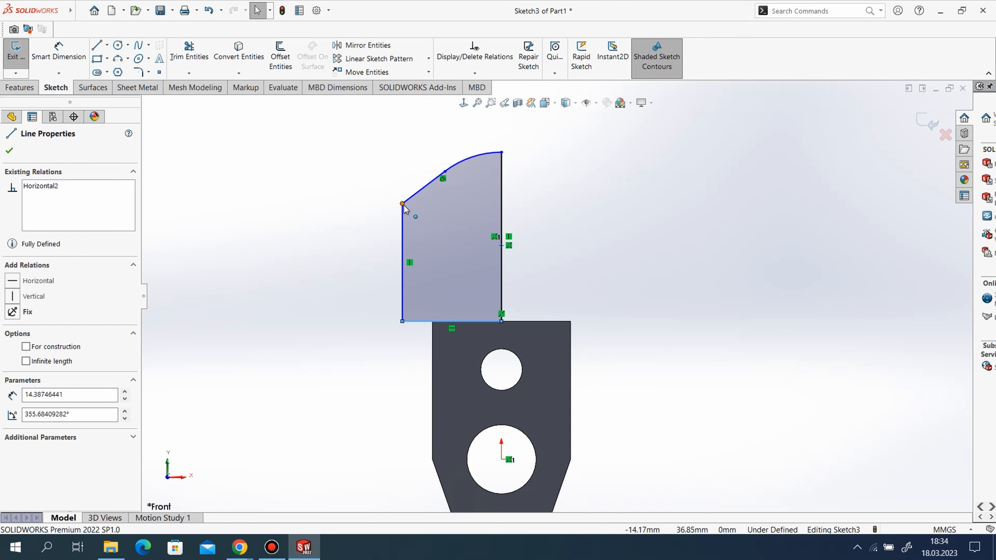
left_click_drag(402, 204, 384, 269)
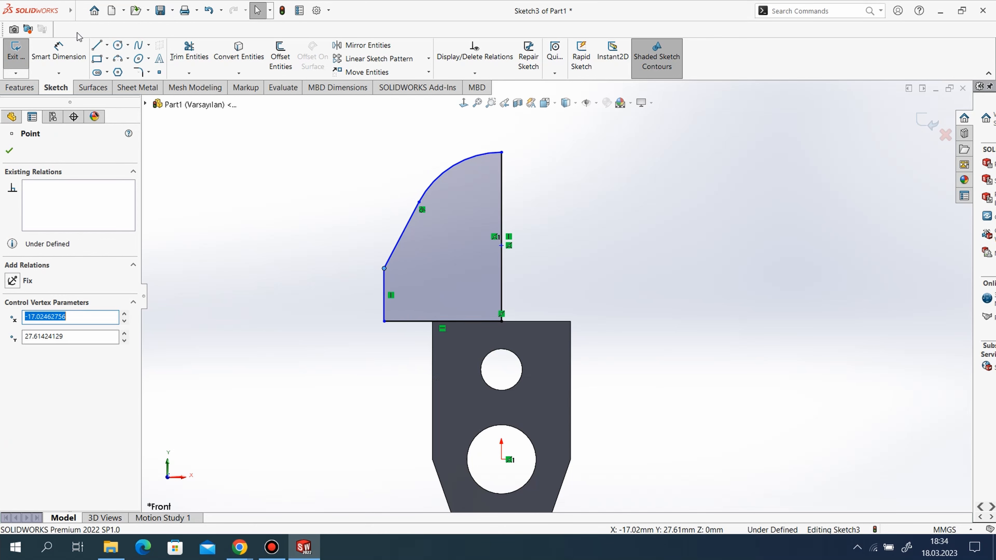
Dimension the profile's base line width as 14 mm
left_click(59, 53)
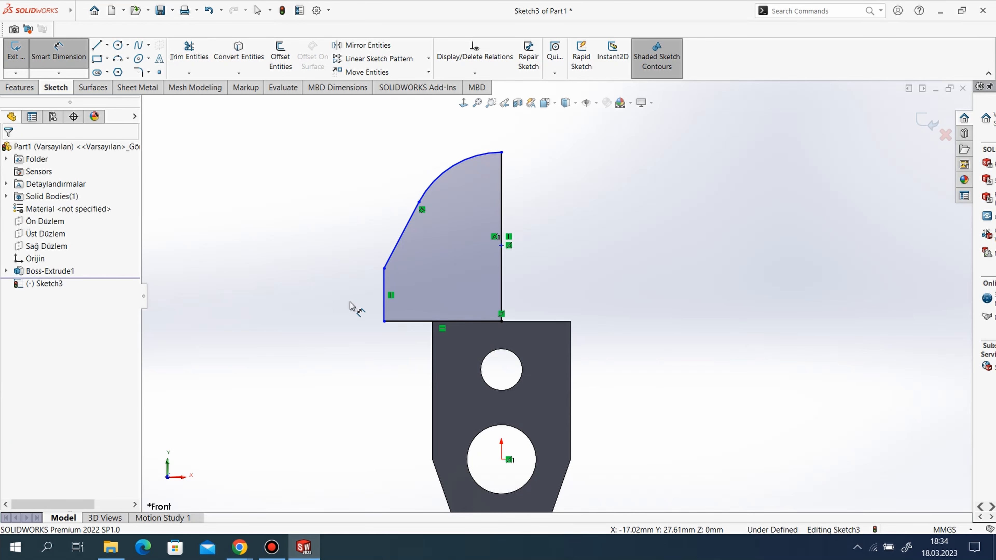
left_click(431, 322)
left_click(502, 321)
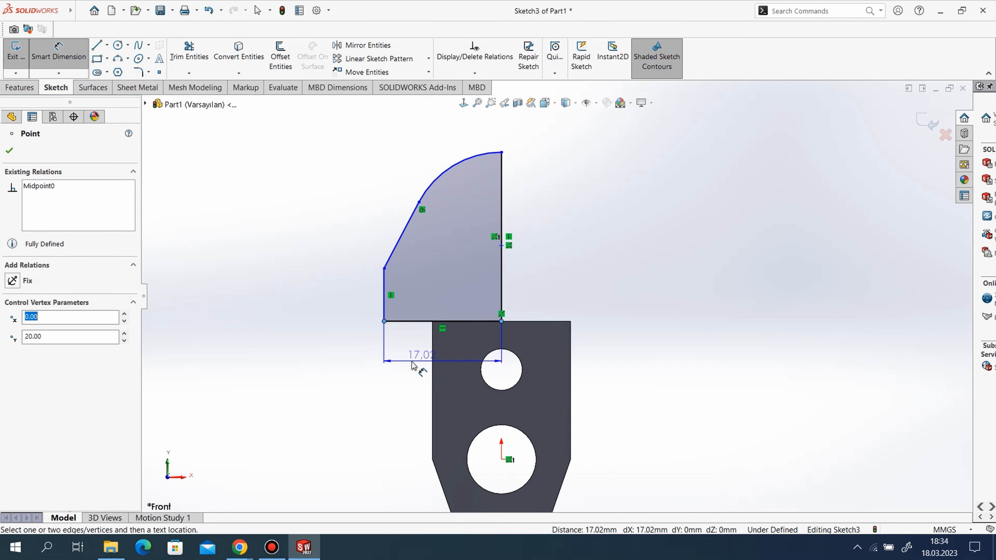
left_click(419, 359)
type("14")
key("Return")
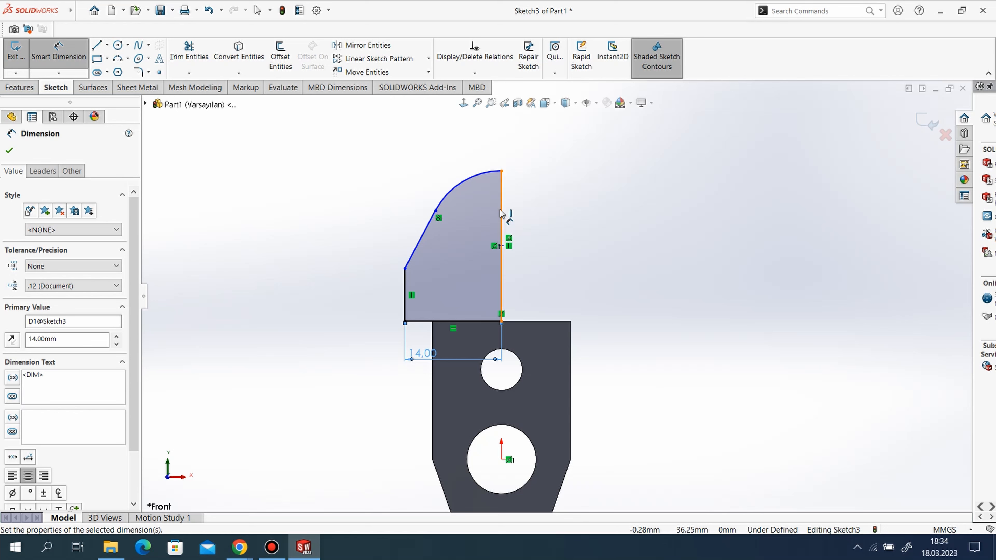
Dimension the height of the arc's centre above the base line as 24 mm
left_click(501, 246)
left_click(502, 321)
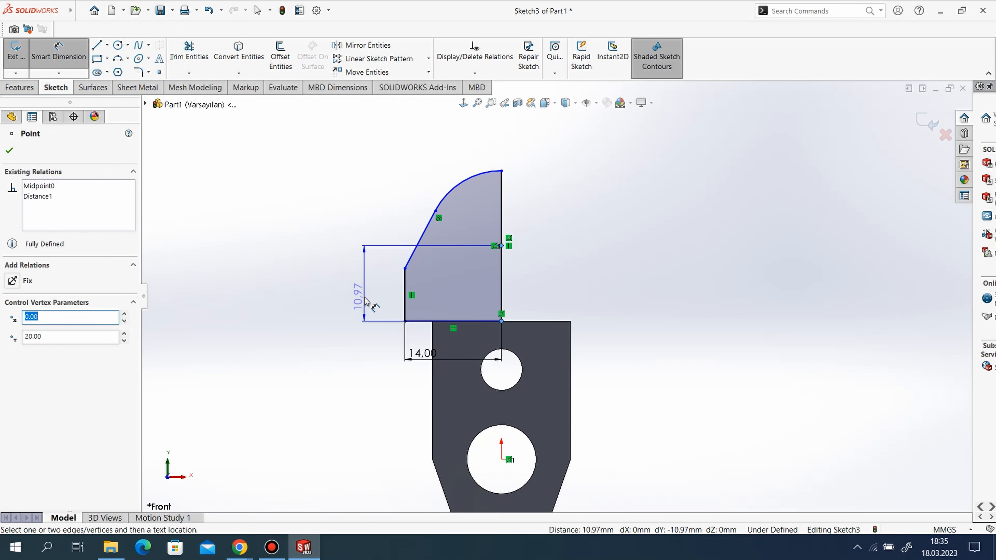
left_click(365, 300)
type("24")
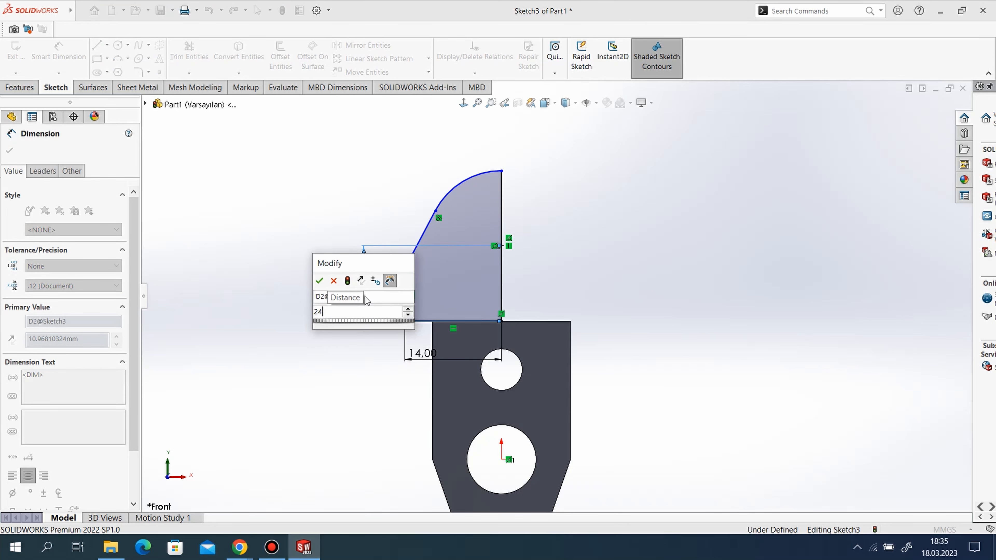
key("Return")
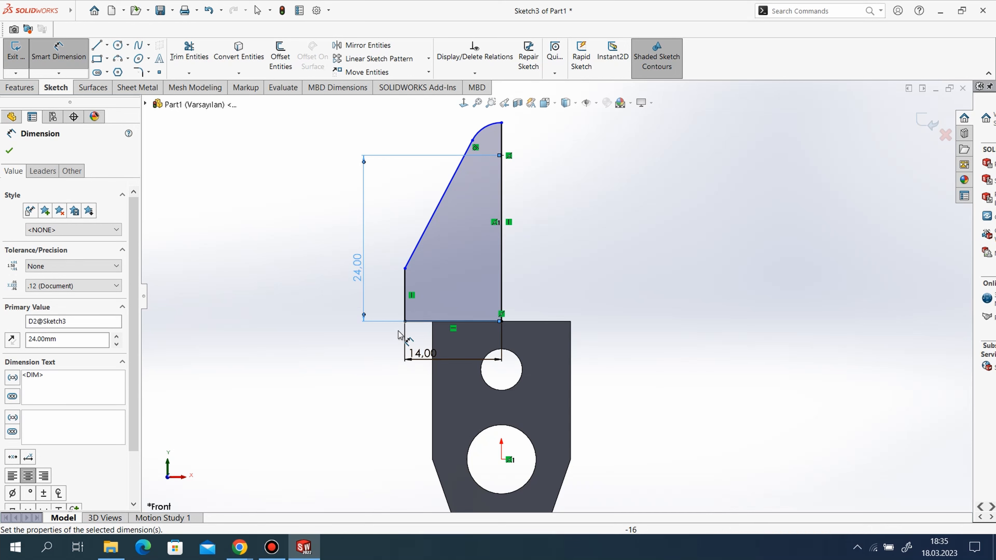
Dimension the height of the short outer vertical line as 8 mm
left_click(405, 269)
left_click(405, 321)
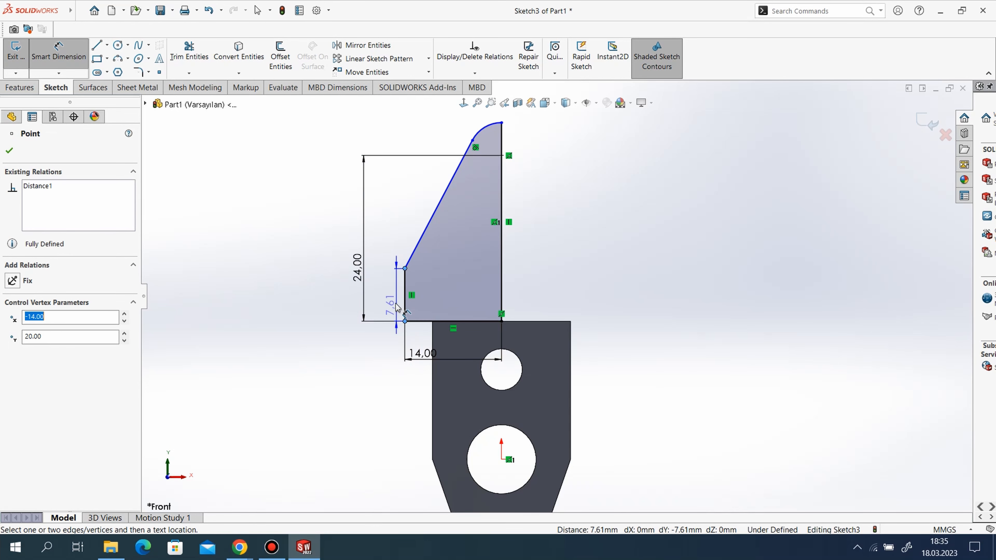
left_click(391, 303)
type("8")
key("Return")
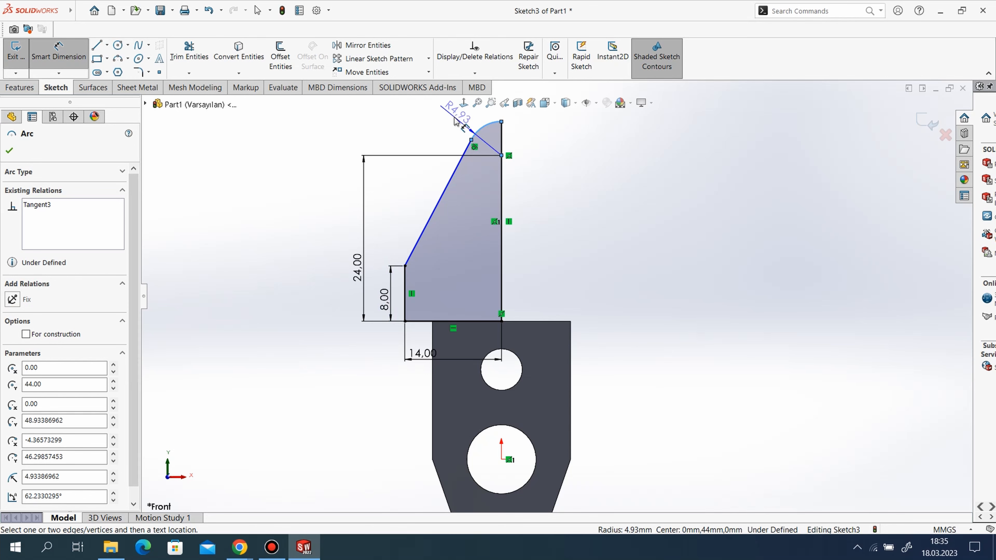
Dimension the radius of the profile's top arc as 10 mm
left_click(455, 119)
type("10")
key("Return")
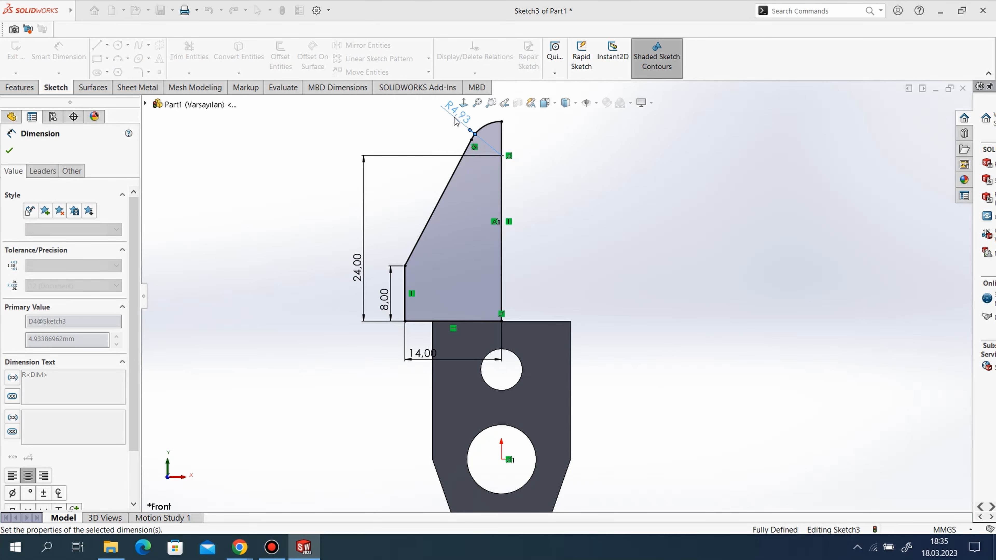
scroll(540, 218, "up", 2)
scroll(540, 217, "up", 2)
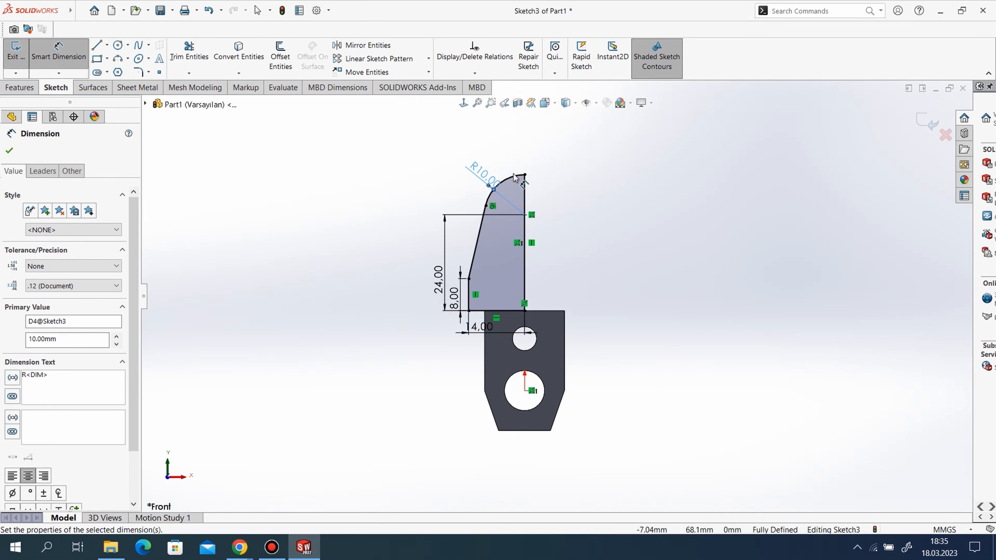
right_click(435, 183)
left_click(463, 217)
scroll(616, 292, "down", 2)
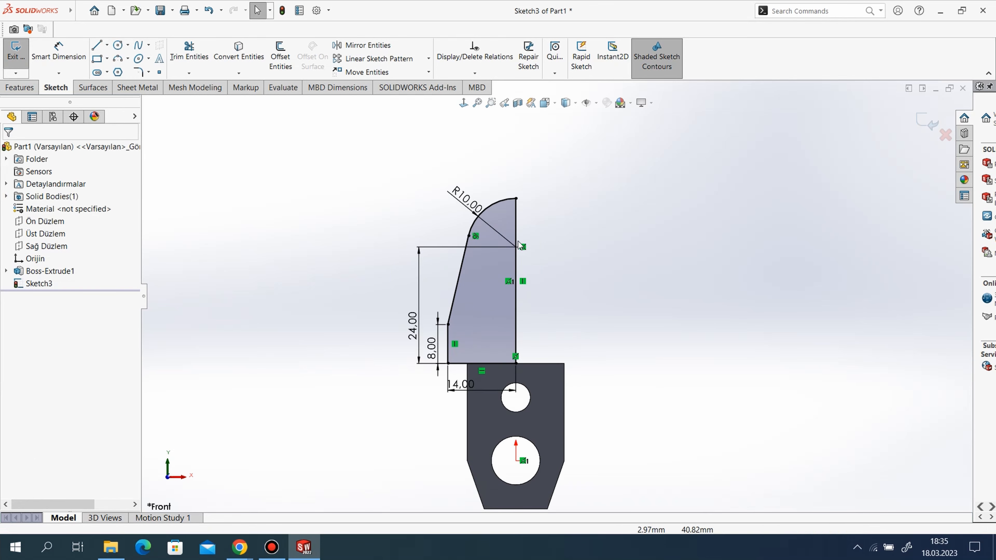
left_click(515, 199)
left_click(696, 277)
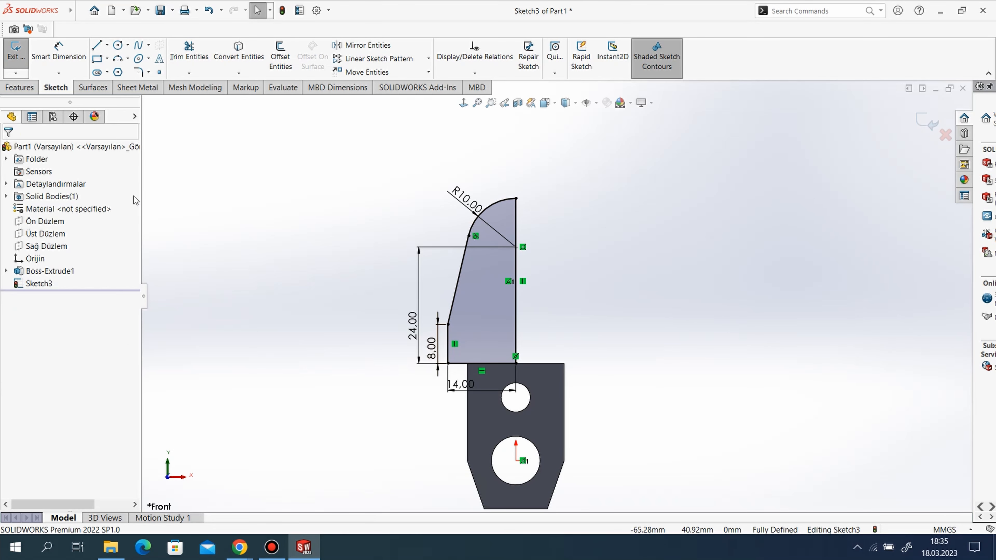
Mirror the arc, sloping line, outer vertical line and base line about the vertical centre line
left_click(369, 44)
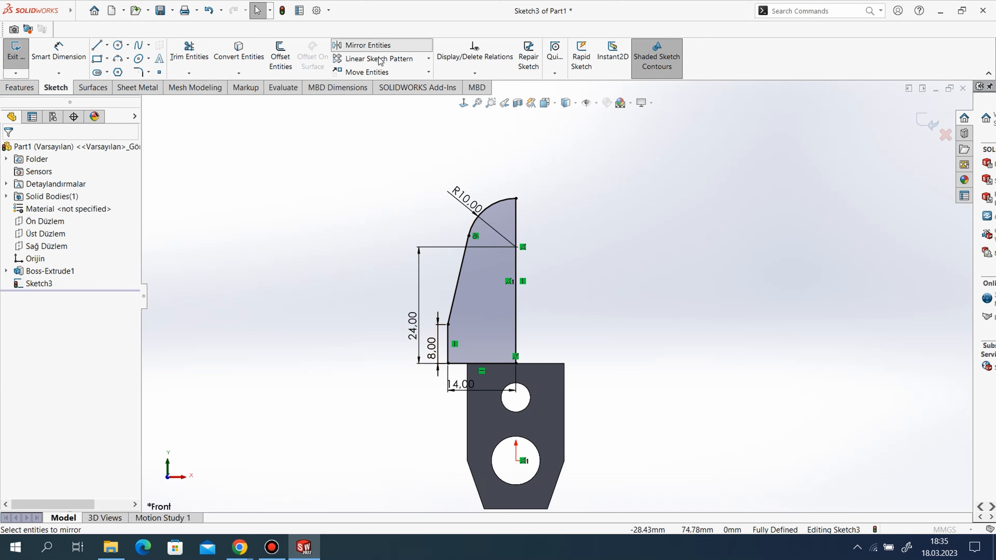
left_click(474, 222)
left_click(462, 263)
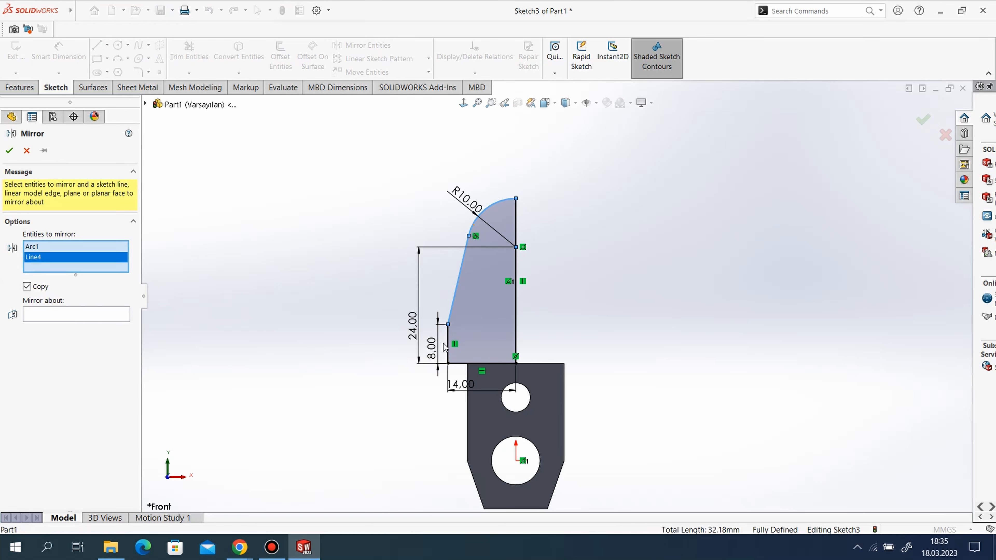
left_click(448, 342)
left_click(455, 364)
left_click(82, 335)
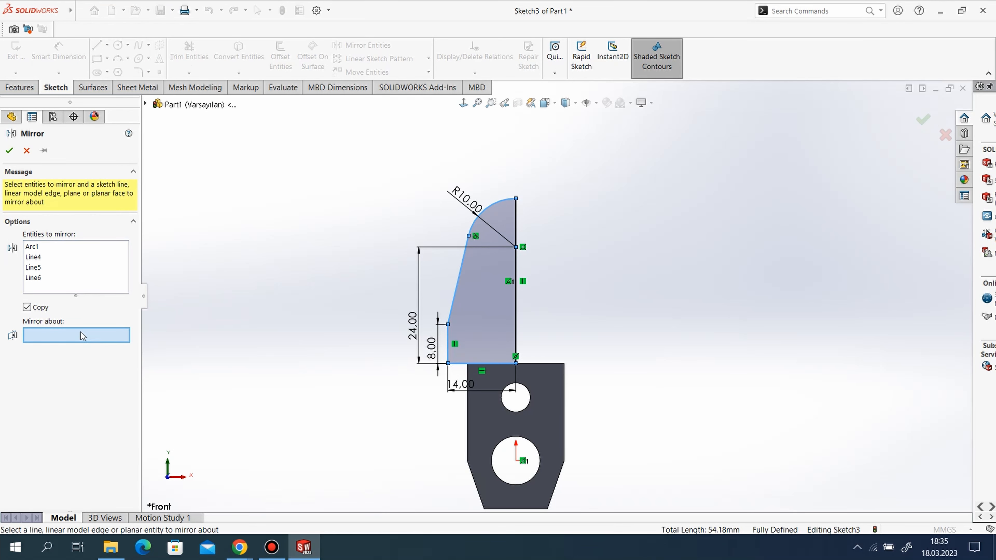
left_click(517, 316)
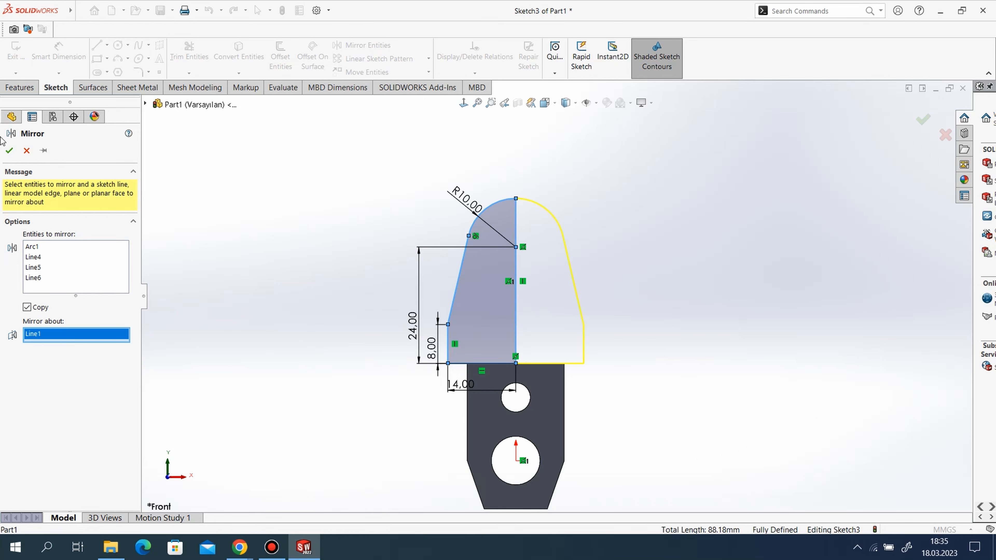
left_click(8, 152)
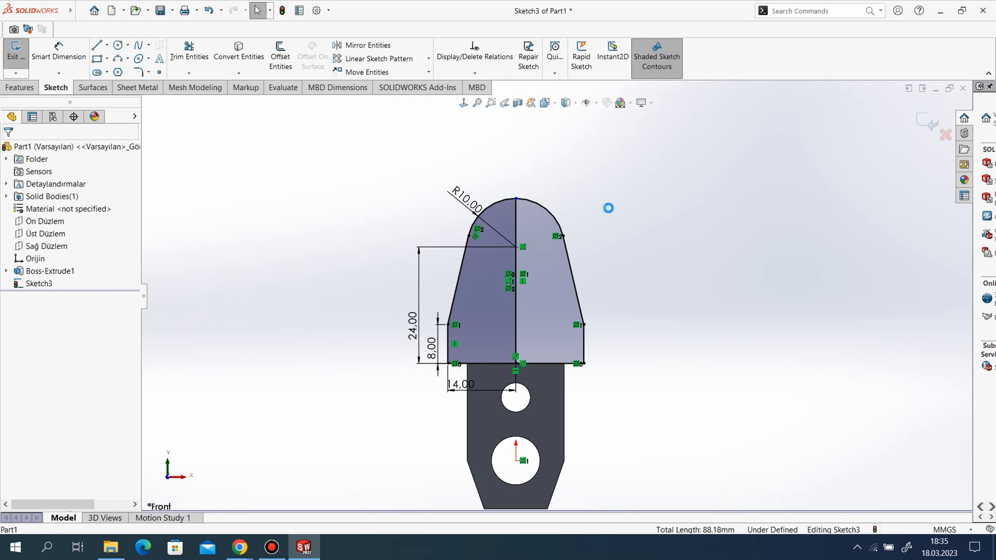
Turn the vertical centre line into construction geometry and draw a circle of about 3.5 mm radius at the arc's centre
right_click(516, 224)
left_click(542, 206)
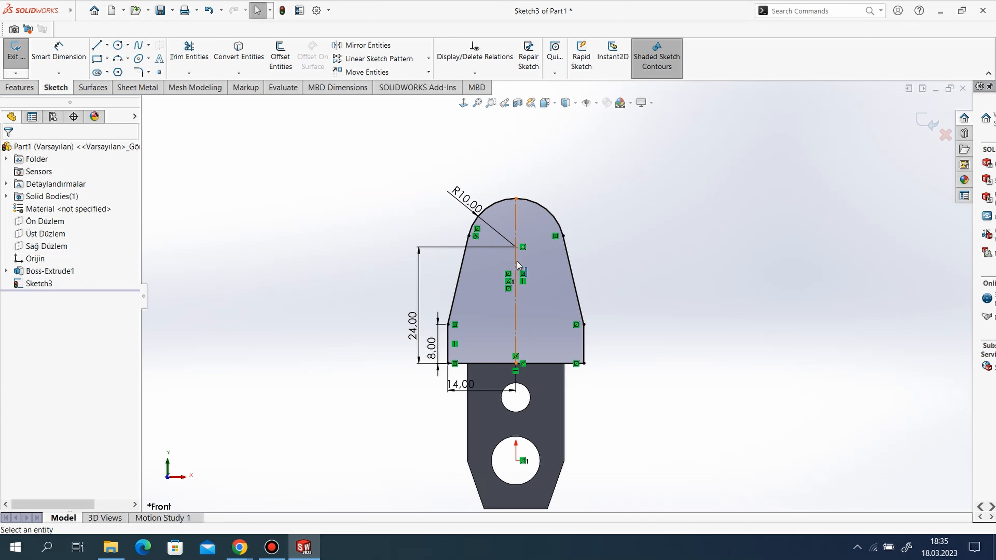
left_click(113, 46)
left_click(516, 247)
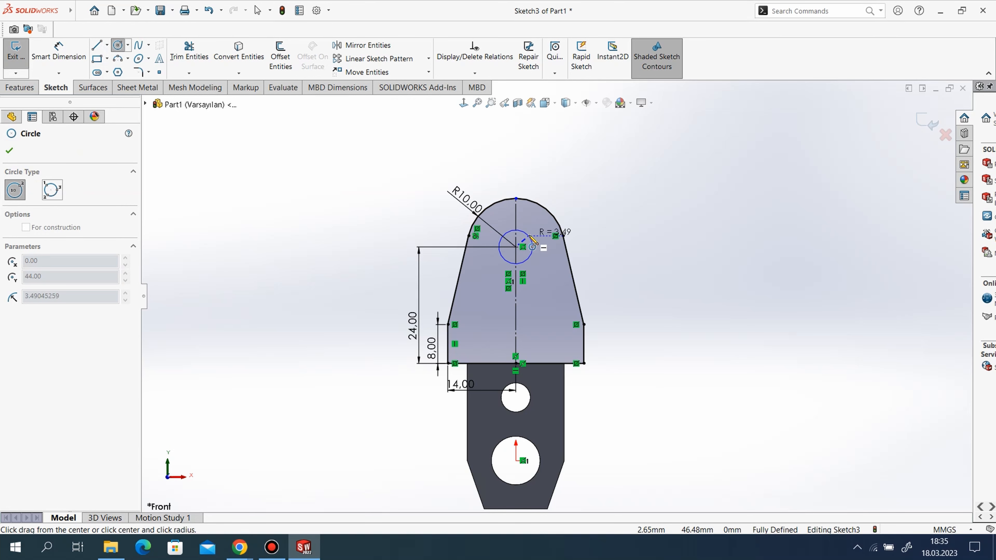
left_click(529, 235)
Dimension the circle's diameter as 10 mm
left_click(62, 52)
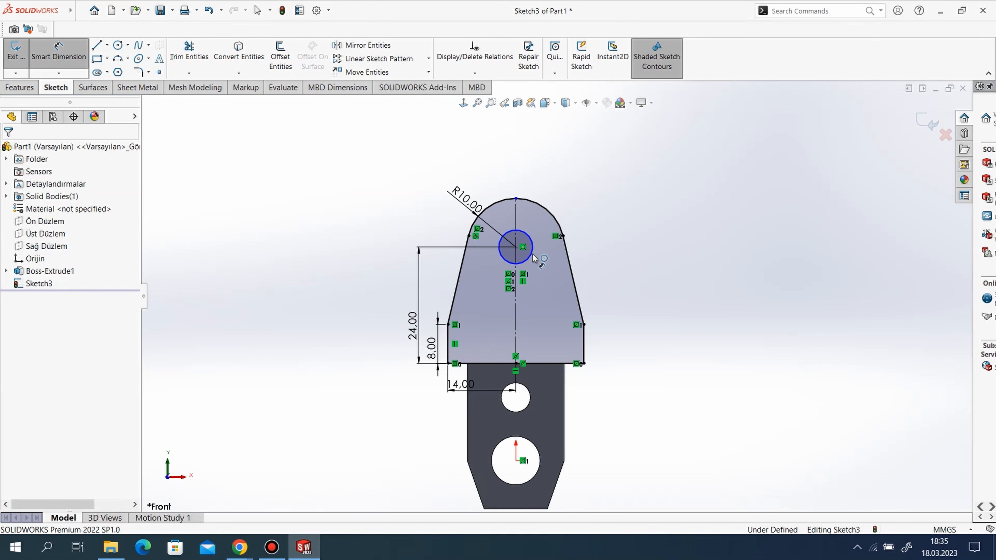
left_click(526, 238)
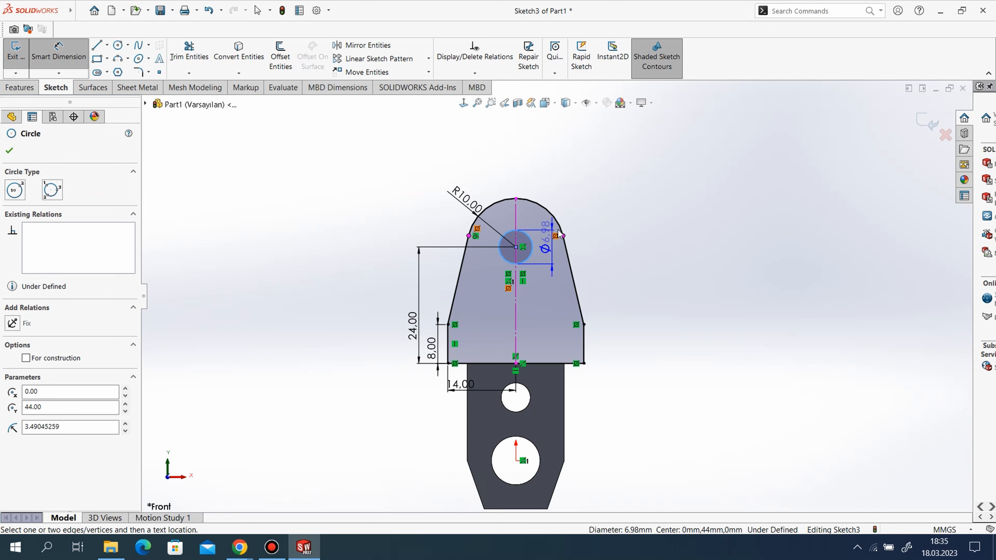
left_click(586, 217)
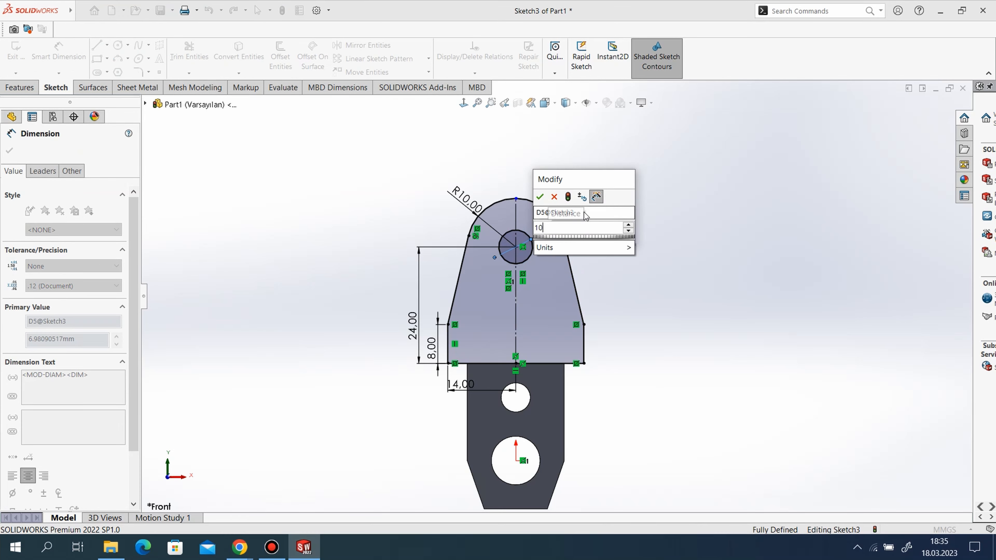
key("Return")
Extrude the upper profile as a merged boss with the Mid Plane end condition and a 36 mm depth
left_click(19, 87)
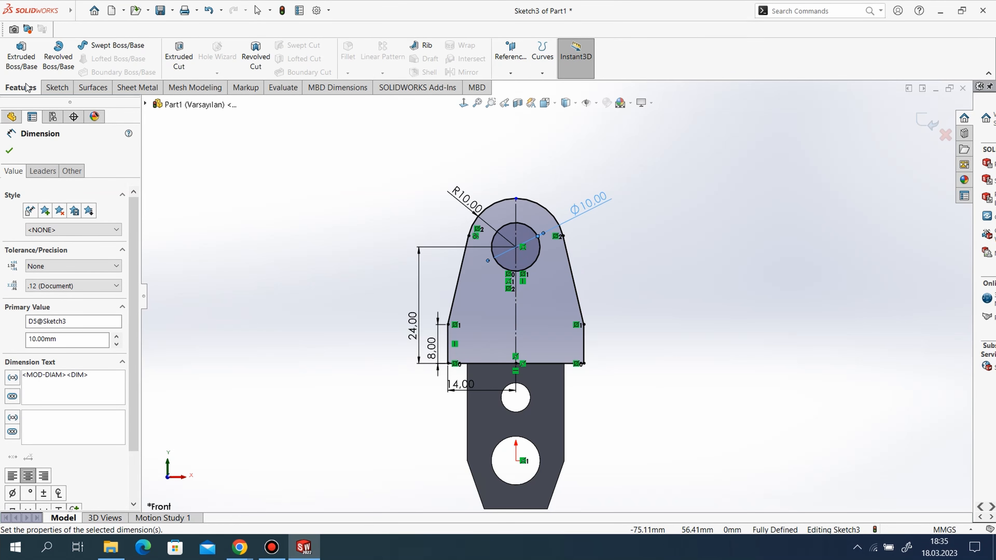
left_click(15, 61)
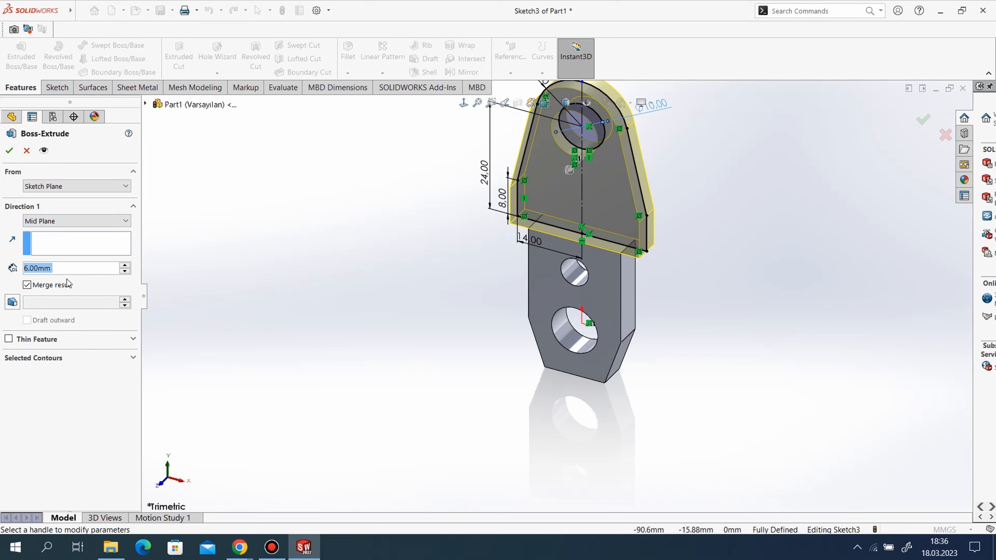
type("36")
key("Return")
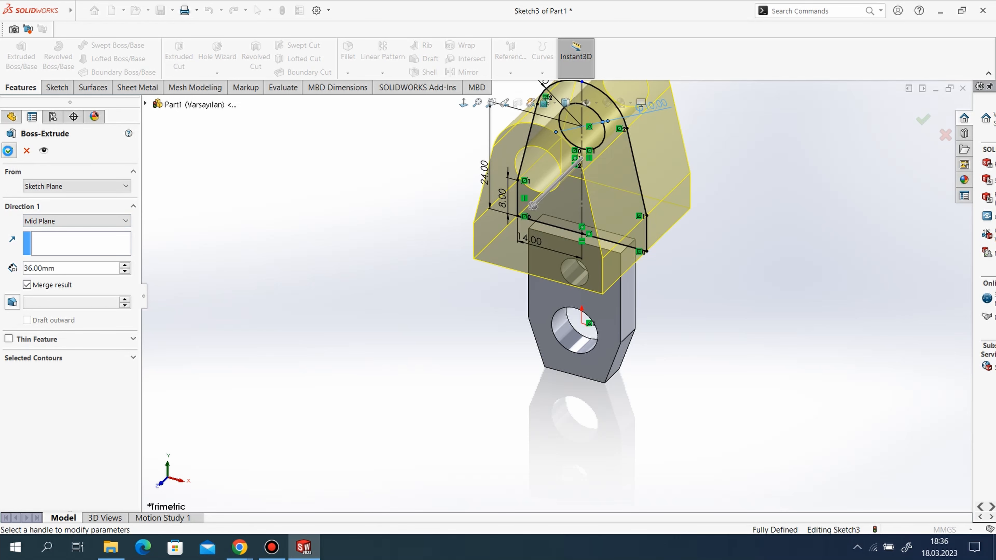
key("Return")
Sketch a corner rectangle on the right plane, about 29 mm wide, from the block's ledge line to above its rounded top
middle_click_drag(784, 409, 651, 341)
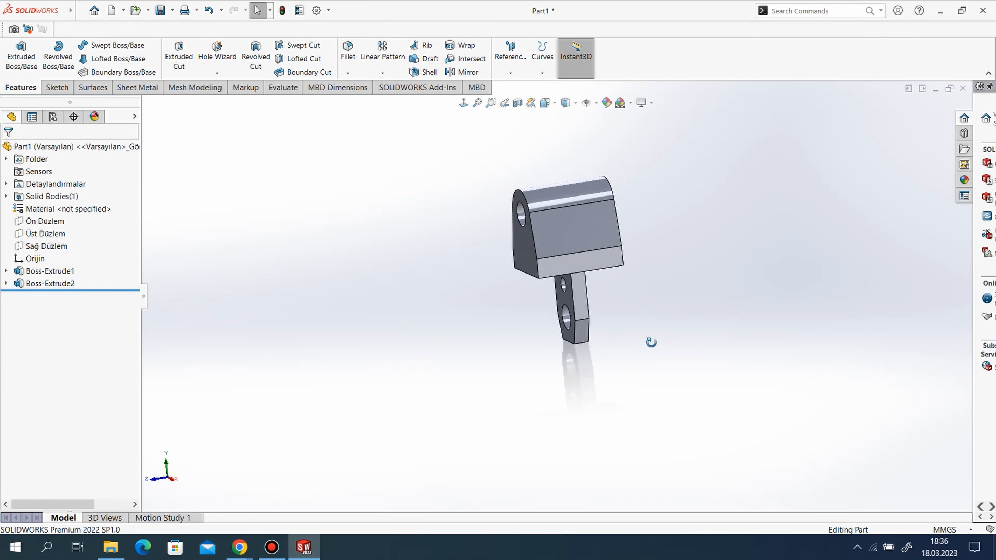
right_click(43, 246)
left_click(49, 234)
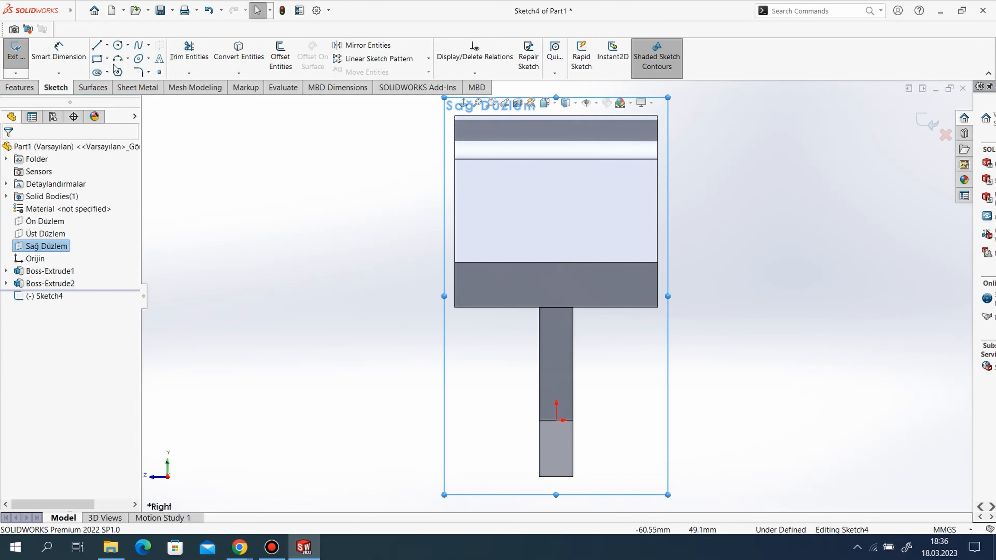
left_click(97, 59)
left_click(475, 262)
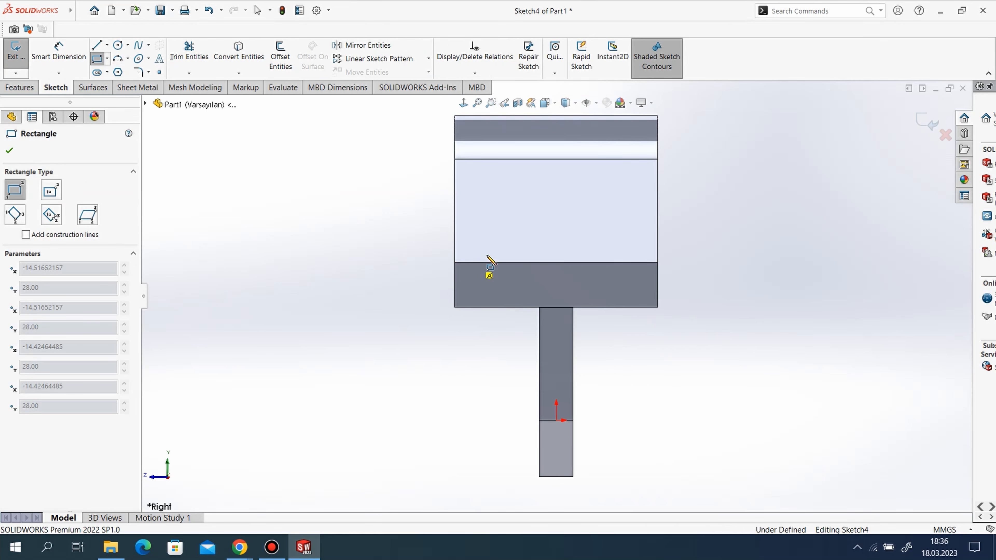
scroll(511, 218, "down", 1)
scroll(575, 171, "down", 2)
scroll(573, 182, "up", 2)
scroll(577, 188, "up", 1)
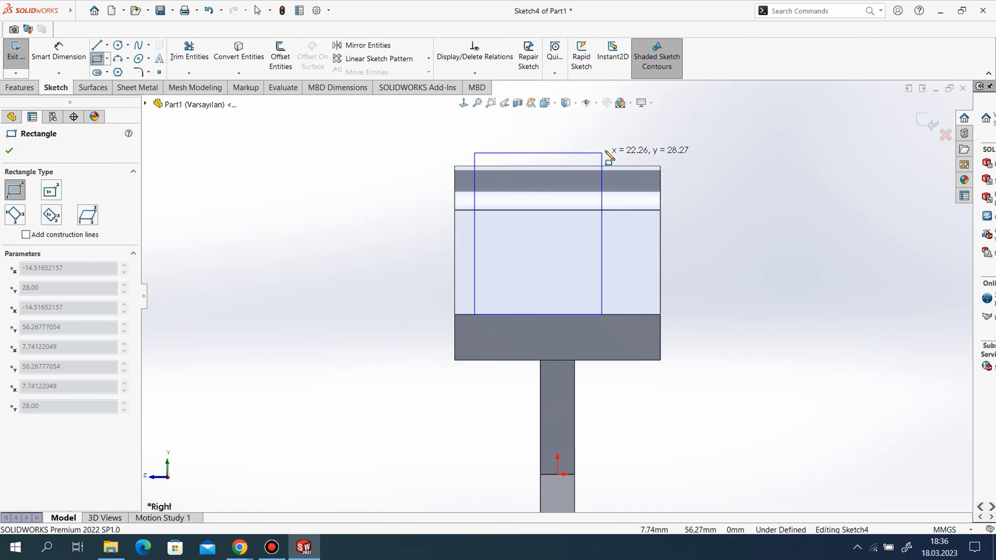
left_click(639, 141)
Dimension the rectangle's lower front corner at 7 mm from the block's front edge
left_click(71, 53)
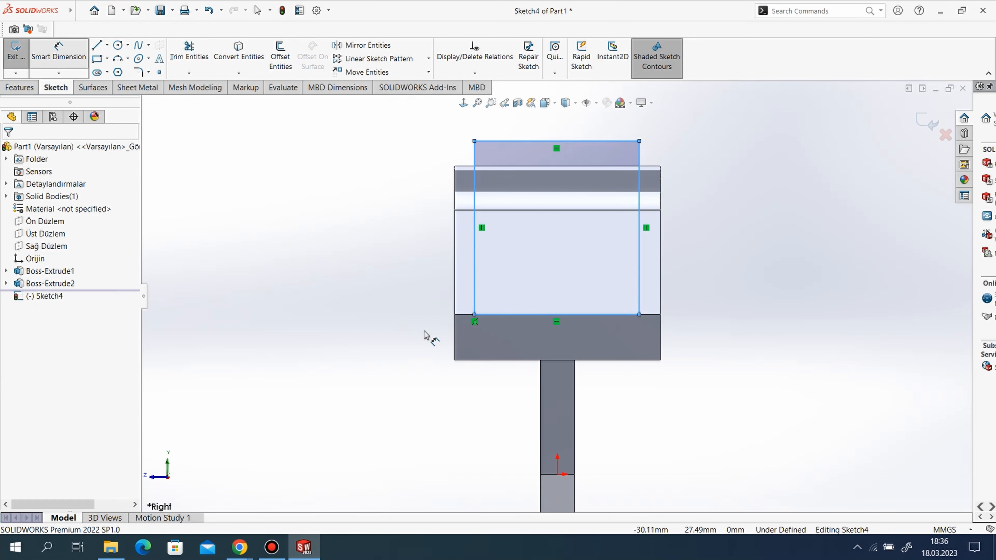
left_click(474, 316)
left_click(454, 314)
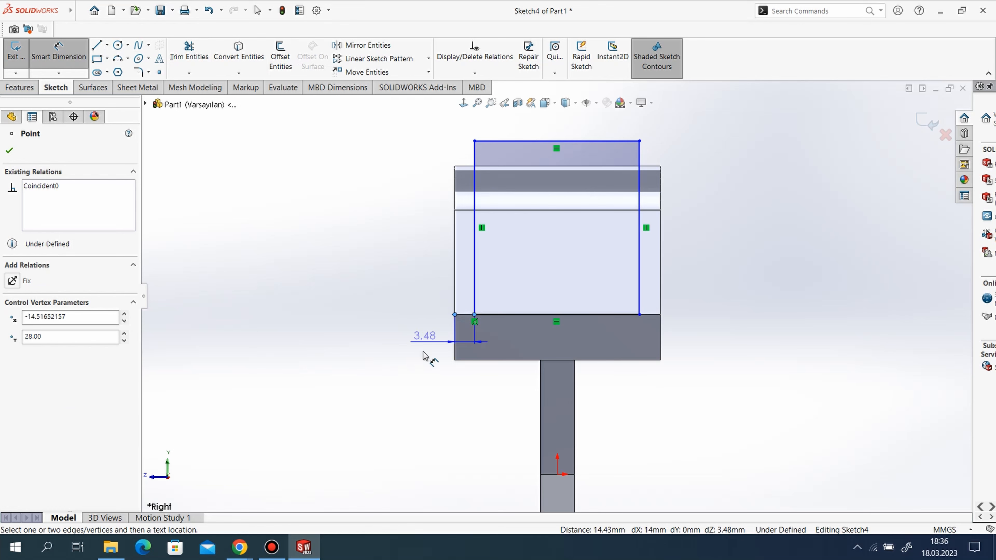
left_click(419, 361)
type("7")
key("Return")
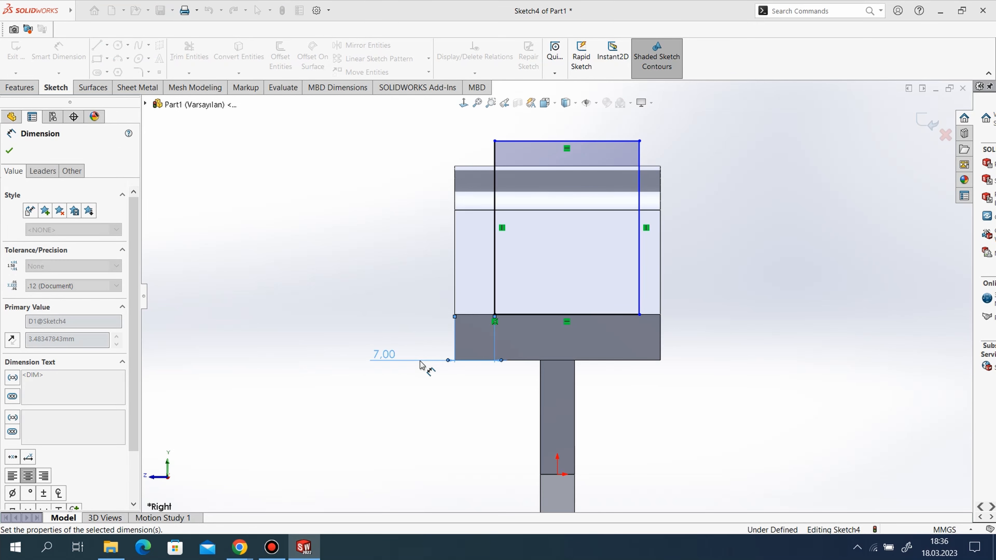
Dimension the rectangle's lower rear corner at 7 mm from the block's rear edge
left_click(640, 315)
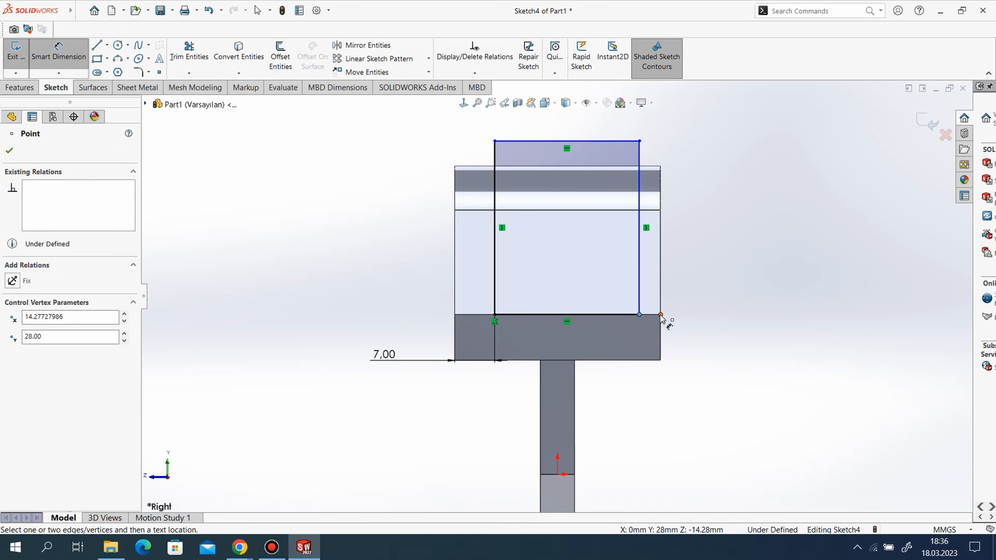
left_click(661, 315)
left_click(700, 371)
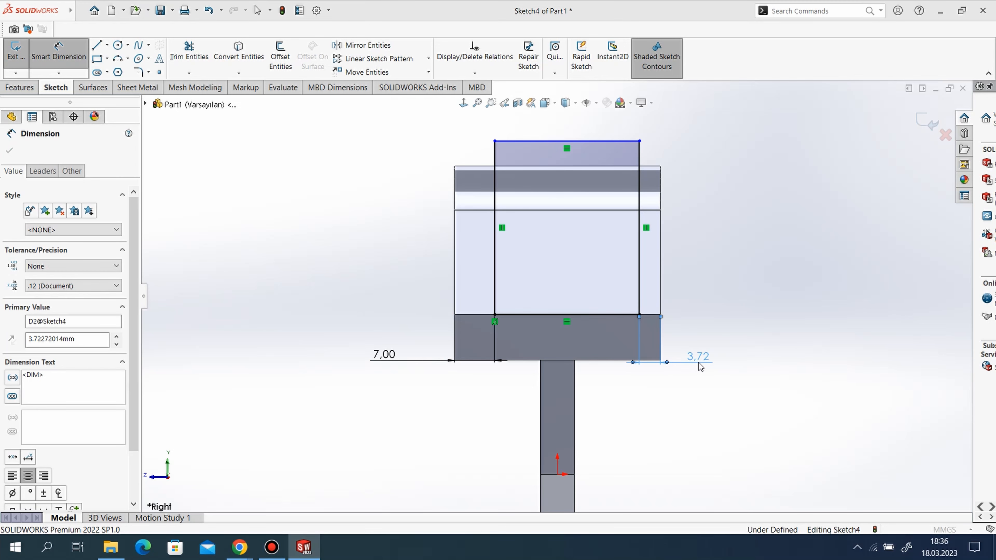
type("7")
key("Return")
Cut the rectangle through the upper block with a Mid Plane Extruded Cut, deepening it beyond both sides to leave two lugs
left_click(20, 87)
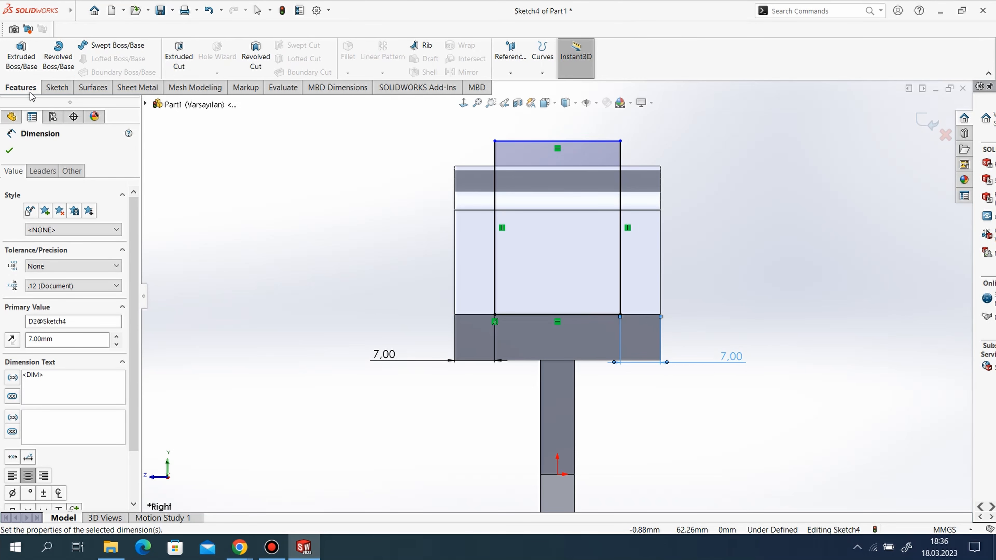
left_click(179, 57)
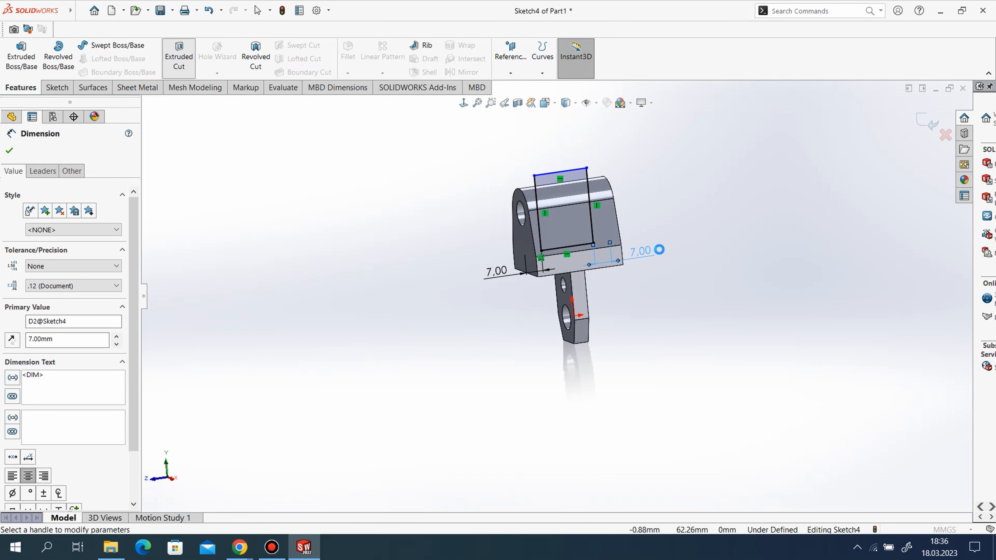
middle_click_drag(704, 277, 705, 287)
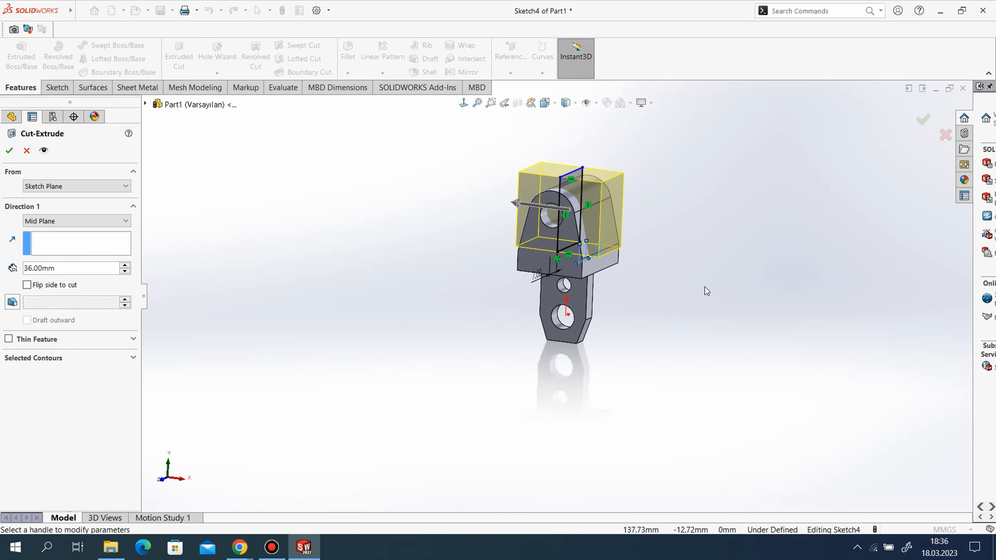
left_click_drag(517, 203, 488, 200)
left_click(9, 151)
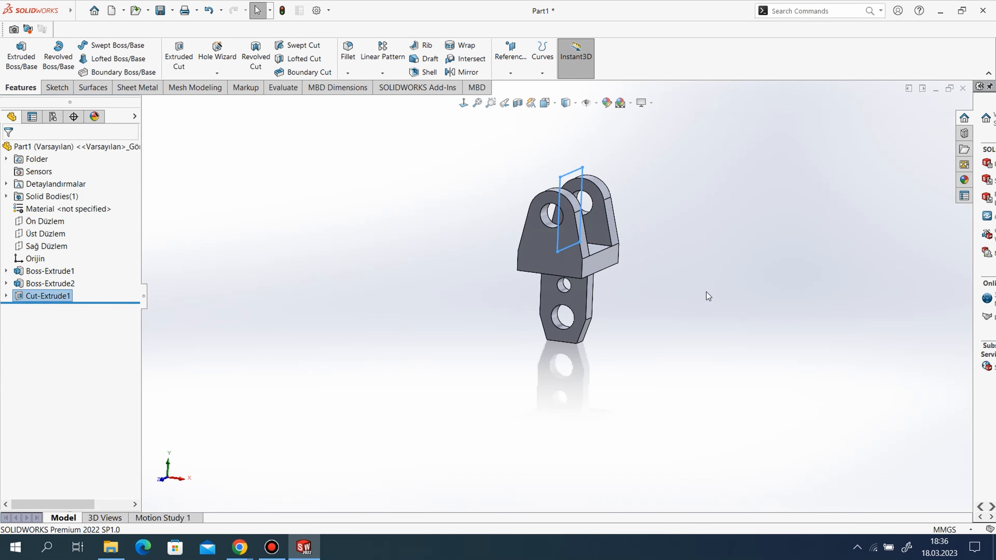
Apply the bright yellow standard colour to the whole part
scroll(689, 216, "up", 2)
scroll(689, 218, "down", 2)
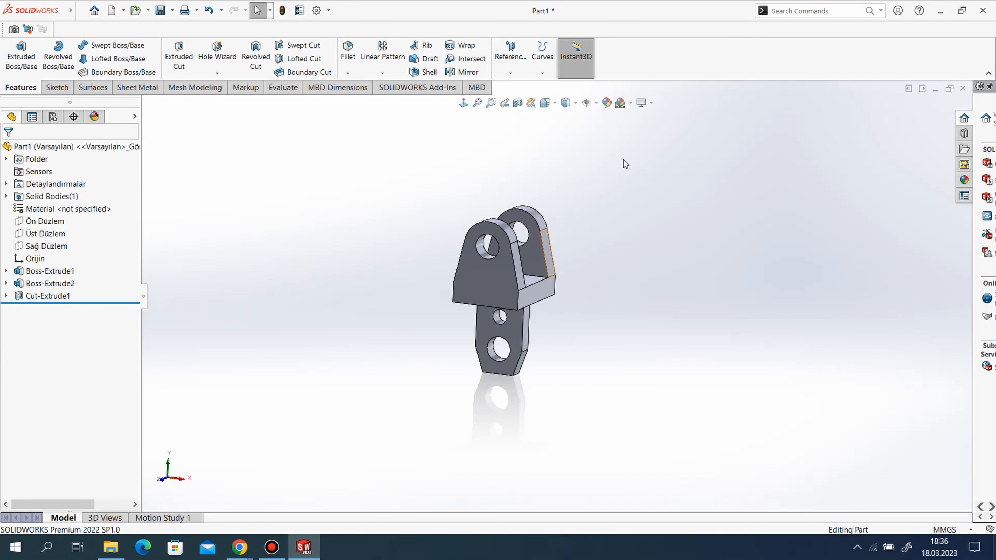
left_click(607, 103)
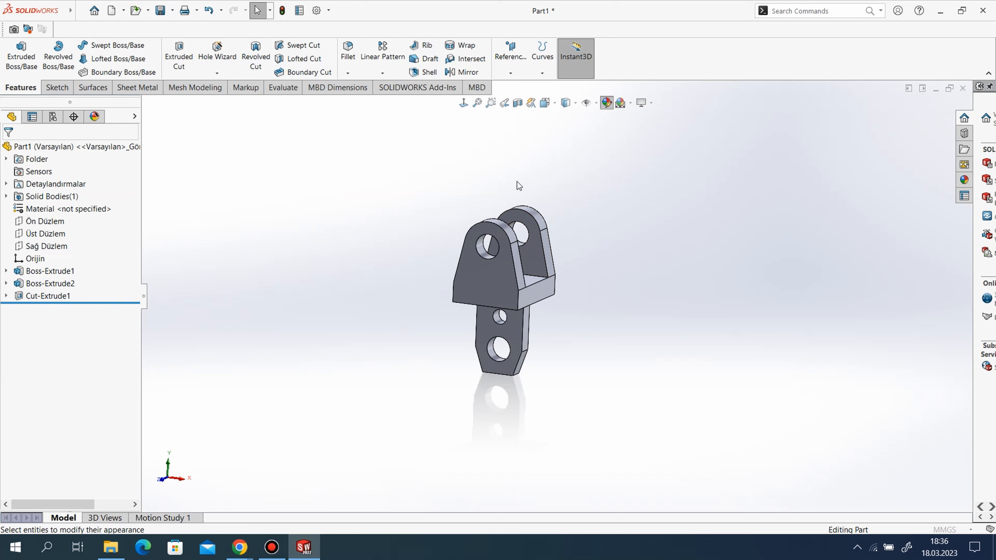
left_click(486, 261)
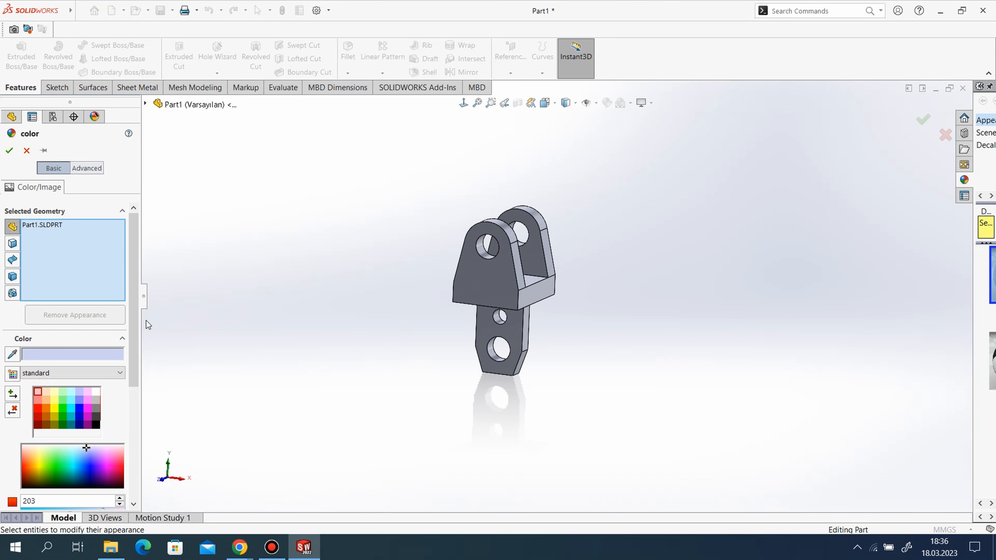
left_click(57, 400)
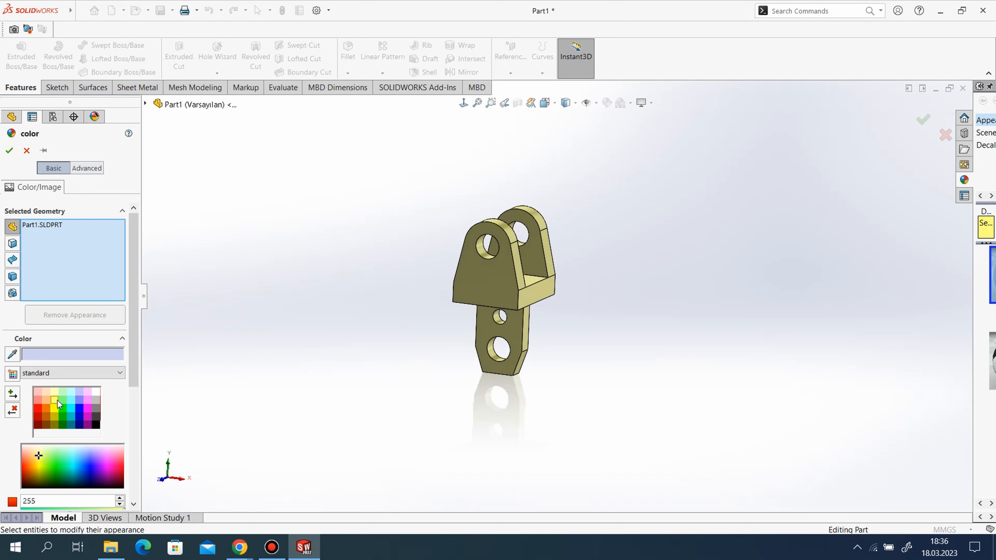
left_click(61, 409)
left_click(55, 410)
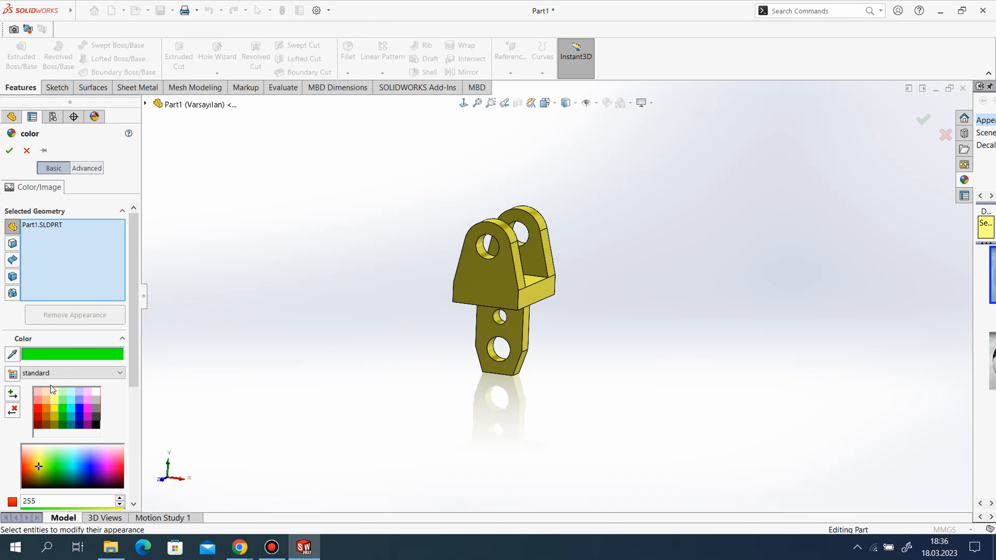
left_click(9, 150)
middle_click_drag(422, 233, 461, 374)
scroll(571, 372, "up", 1)
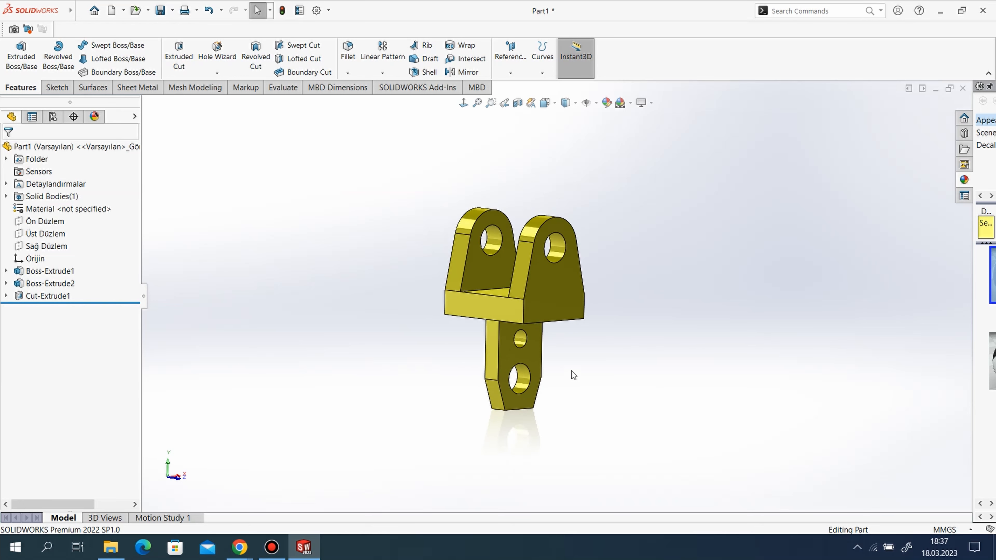
scroll(552, 346, "down", 1)
scroll(556, 365, "down", 1)
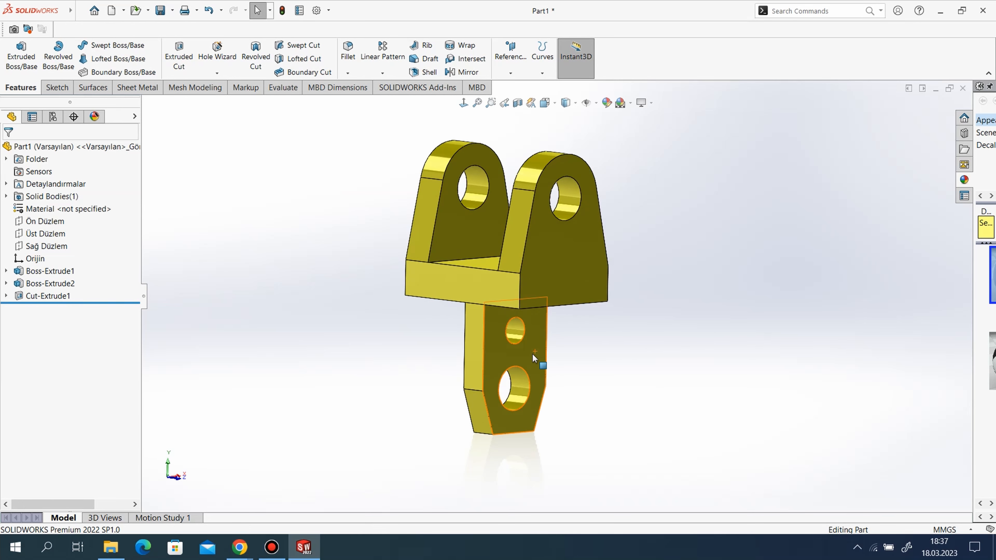
scroll(629, 387, "up", 1)
scroll(609, 305, "down", 1)
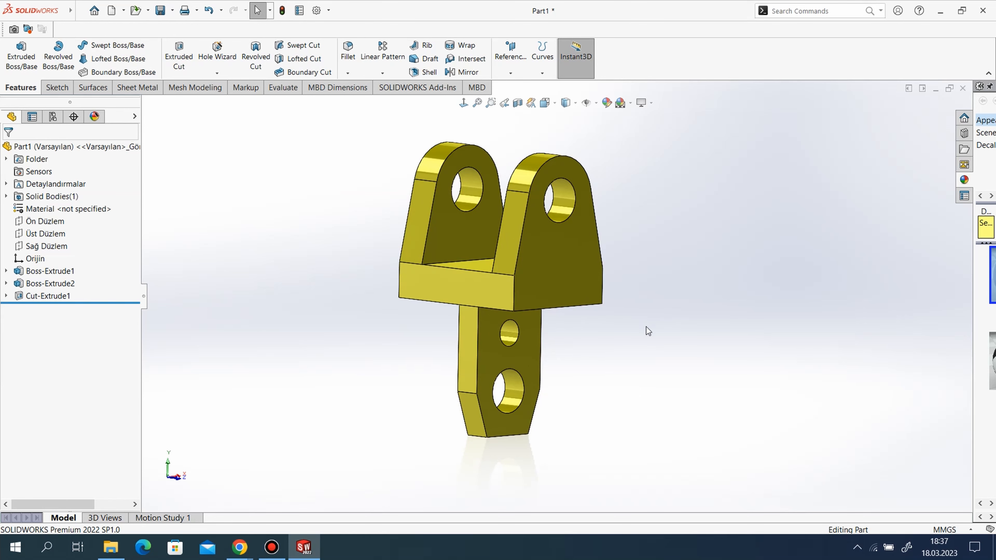